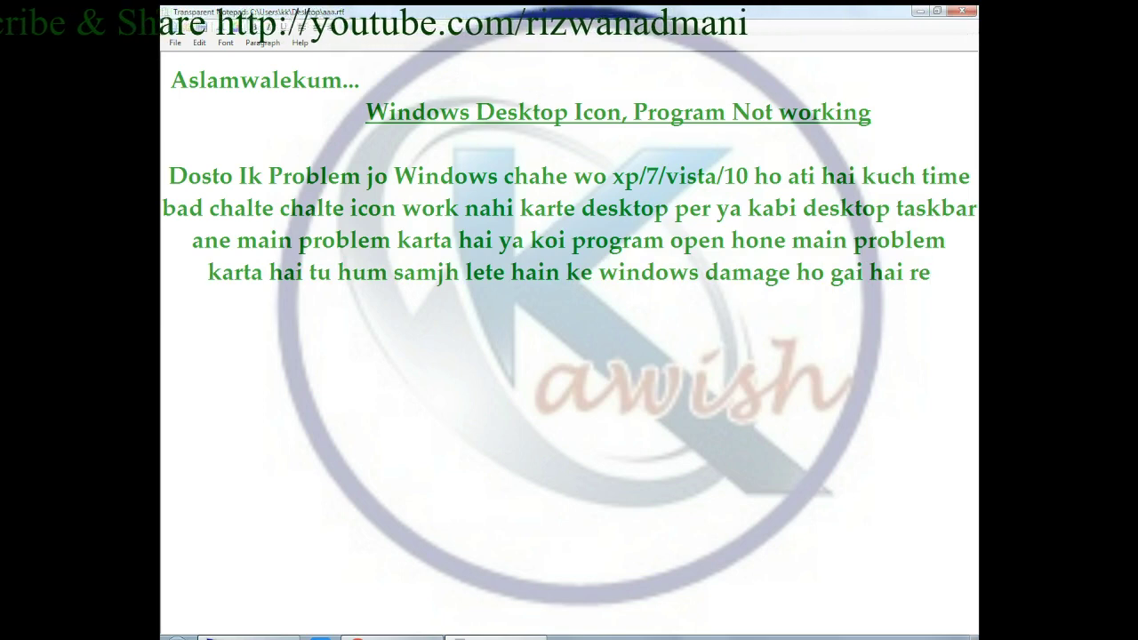
Complete the paragraph's unfinished word and clause so it reads "re-install kar lete hain ,".
type("karte")
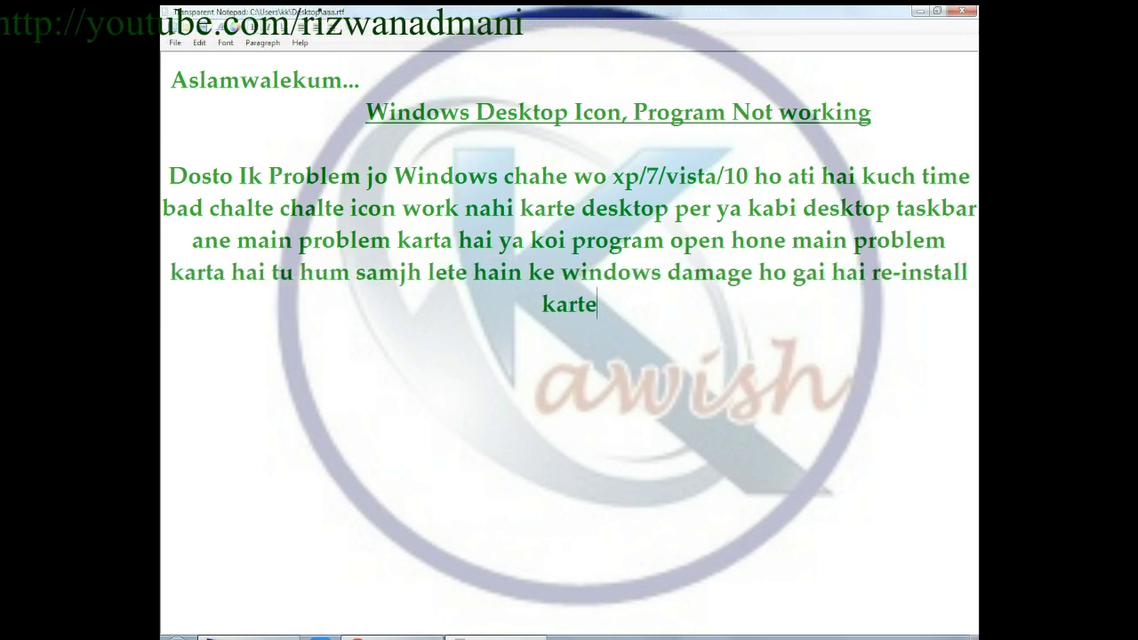
key("BackSpace")
key("BackSpace")
type("lete hain")
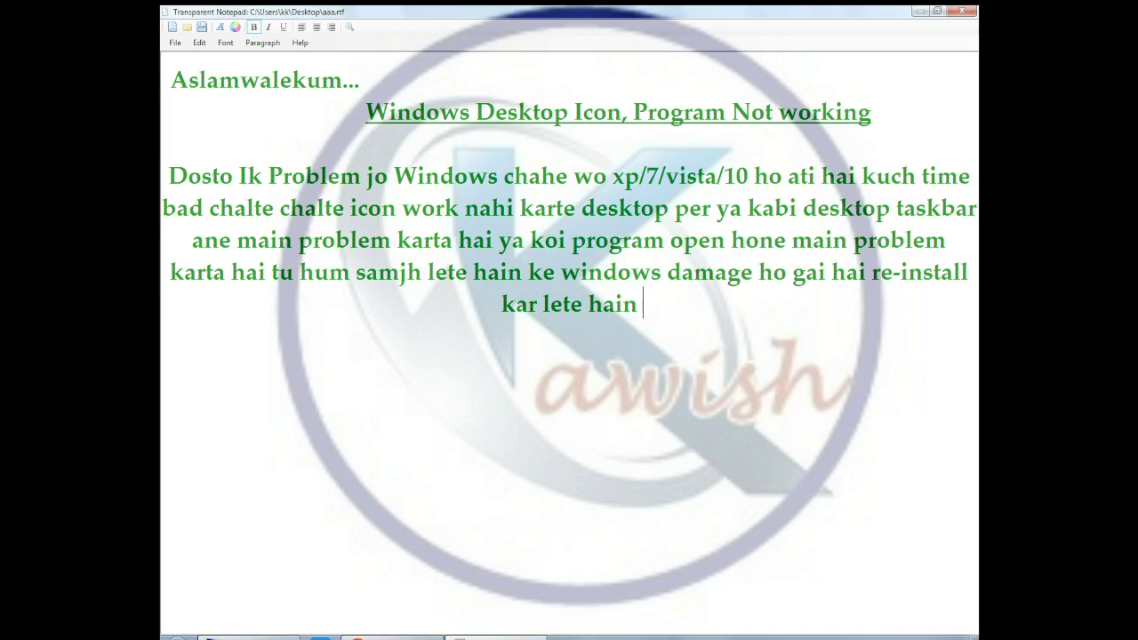
type(",")
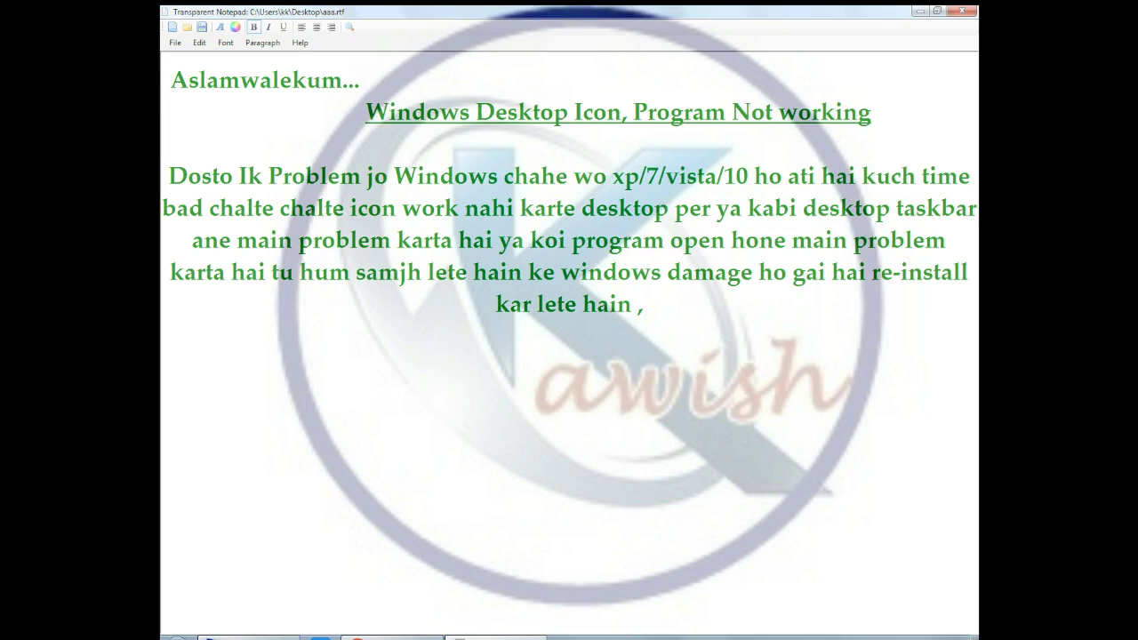
Continue the paragraph with "ager esi koi problem hain tu phele dawai de kar dekhna chaye na ke operation kar dena chaye :)".
type(" ager")
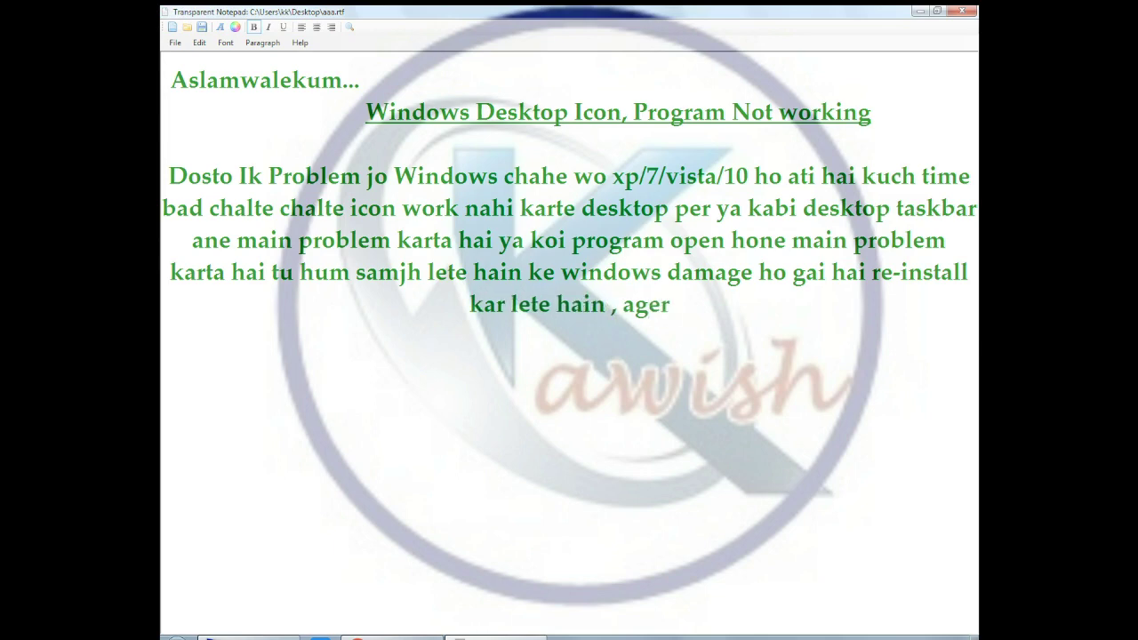
type(" es")
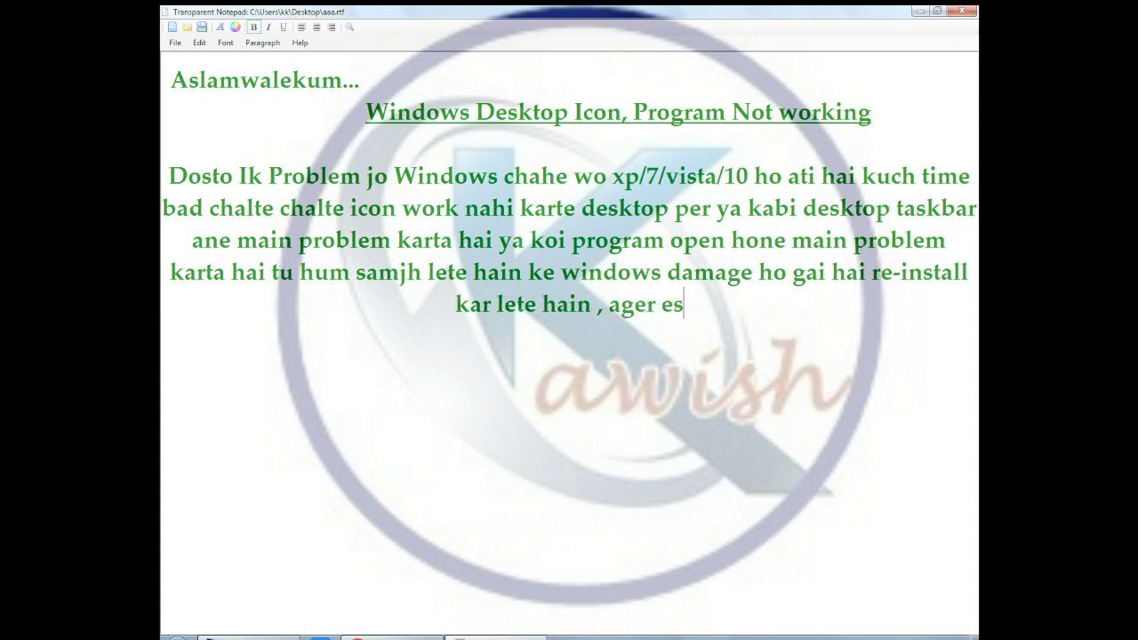
type("i koi proble")
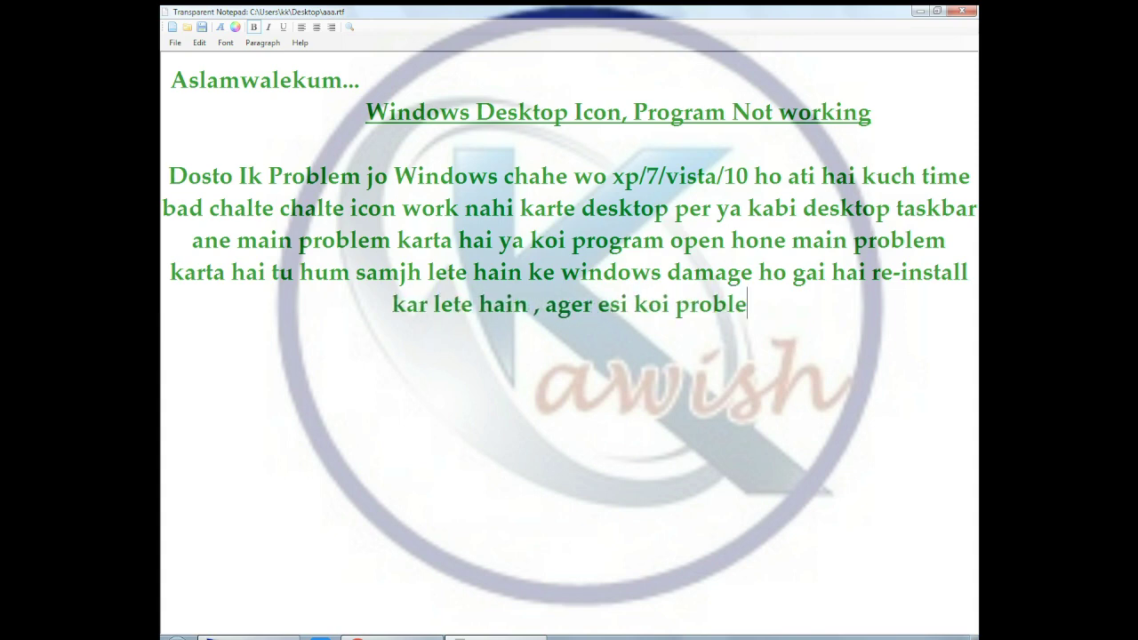
type("m hain tu phele d")
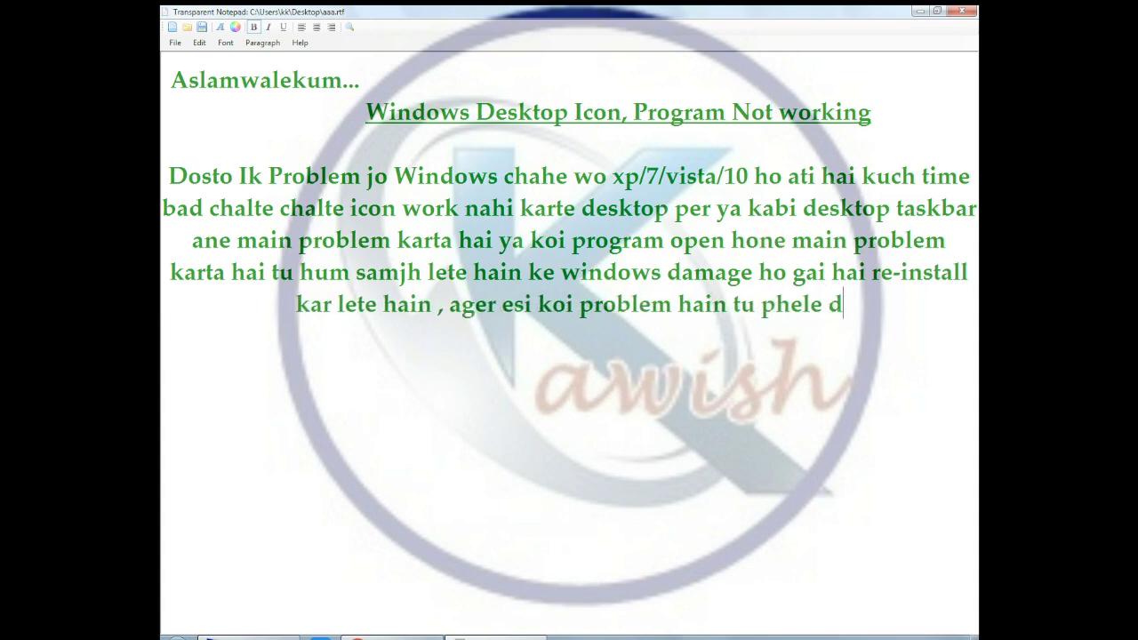
type("awai de kar d")
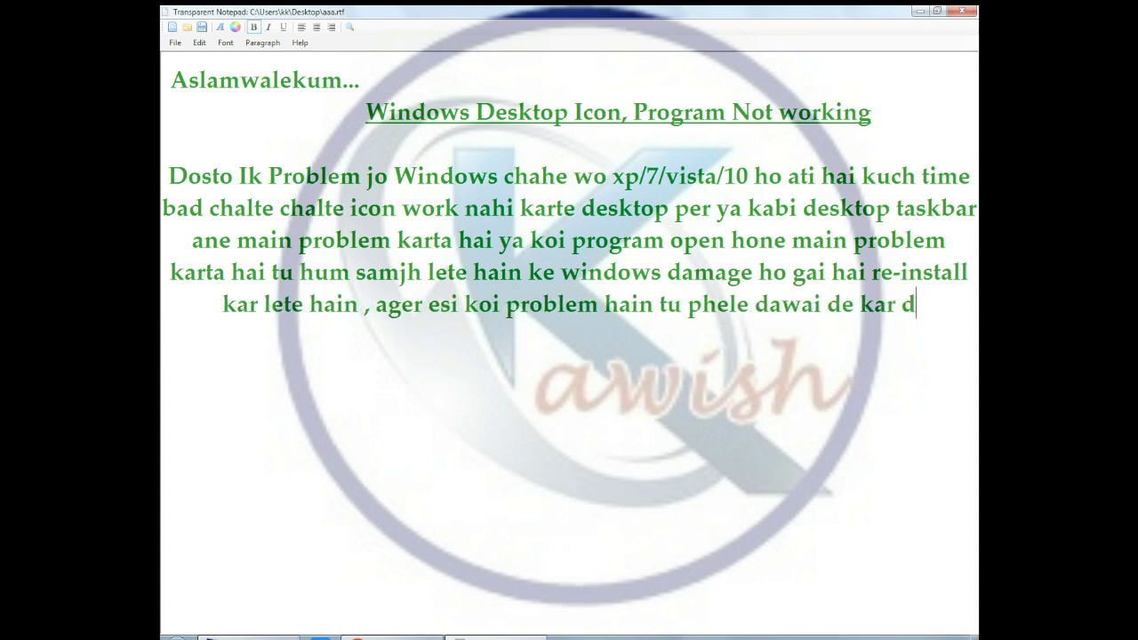
type("ekhna chaye ")
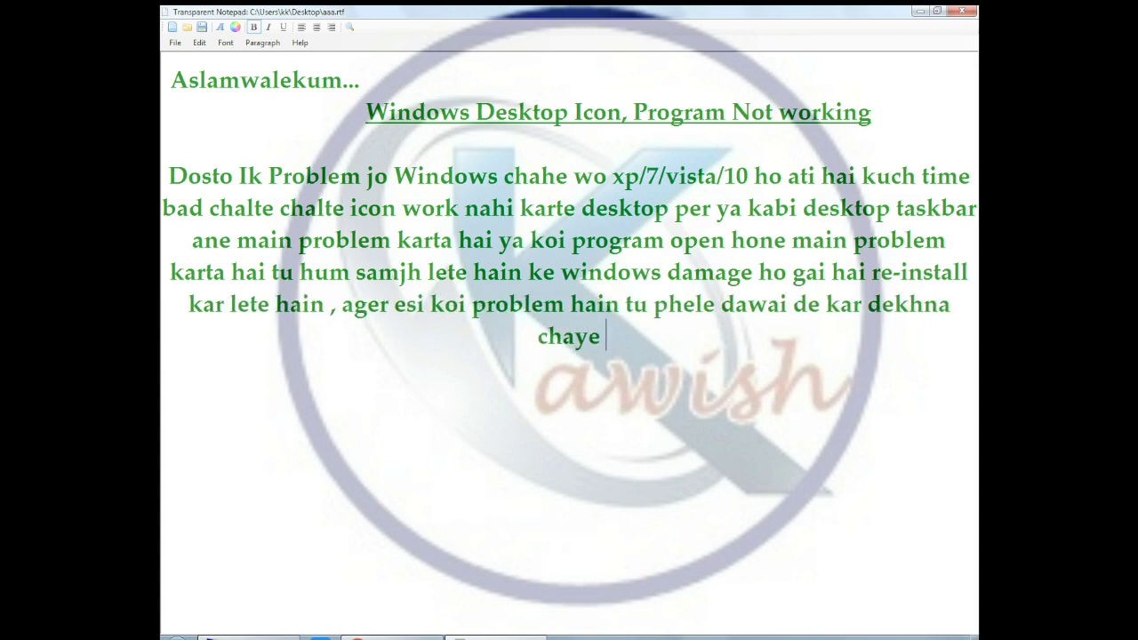
type("na ke ope")
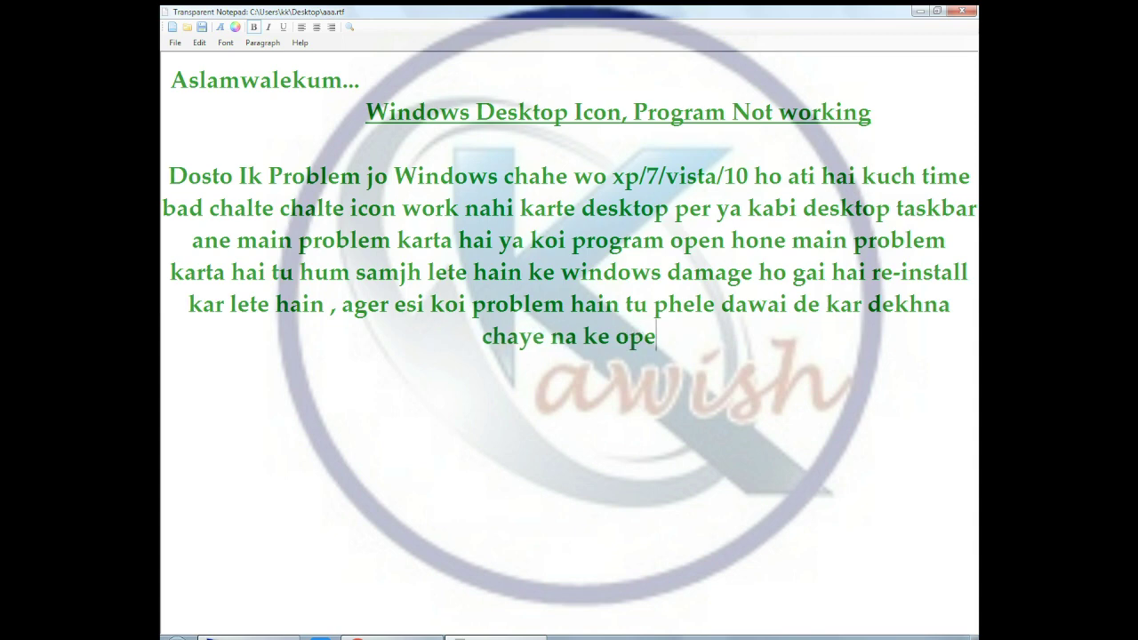
type("ration kar den")
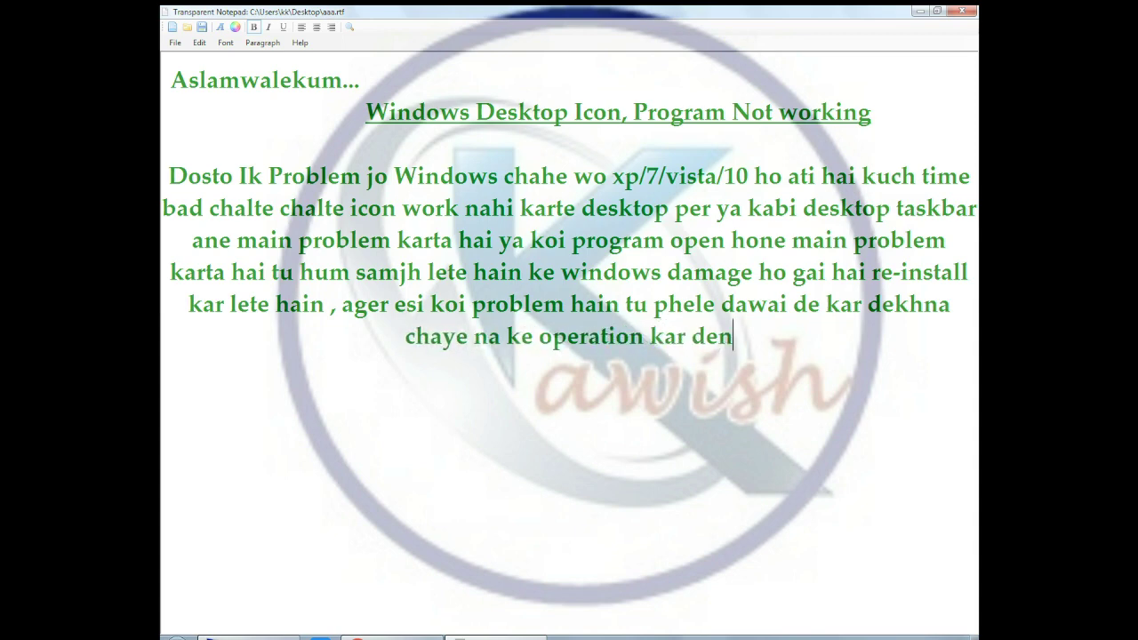
type("a chaye :D")
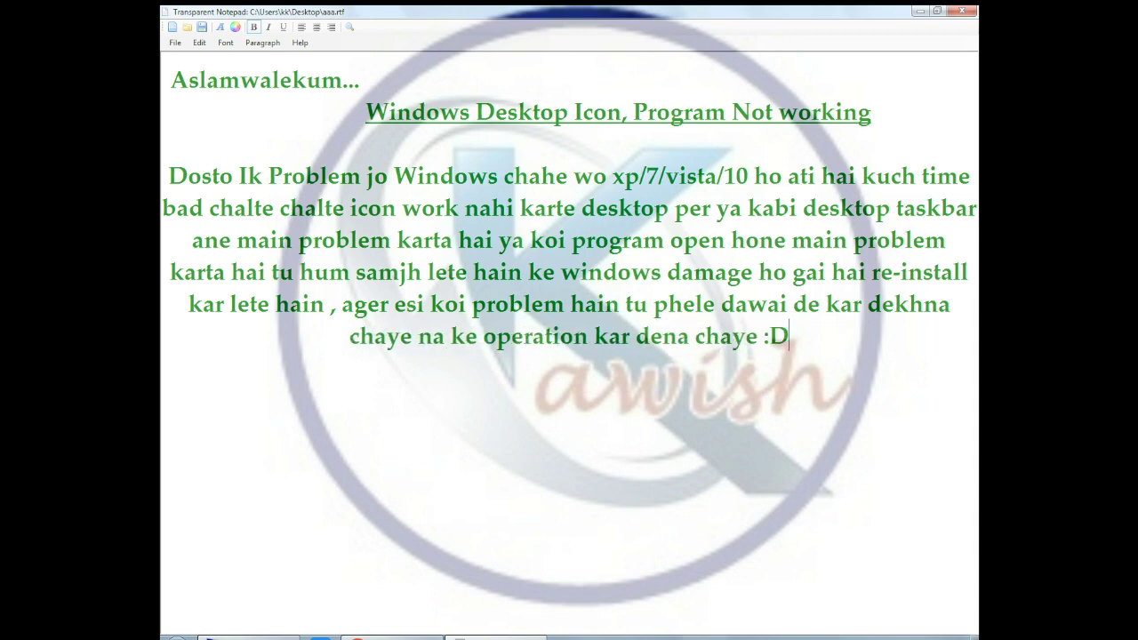
key("BackSpace")
type(")")
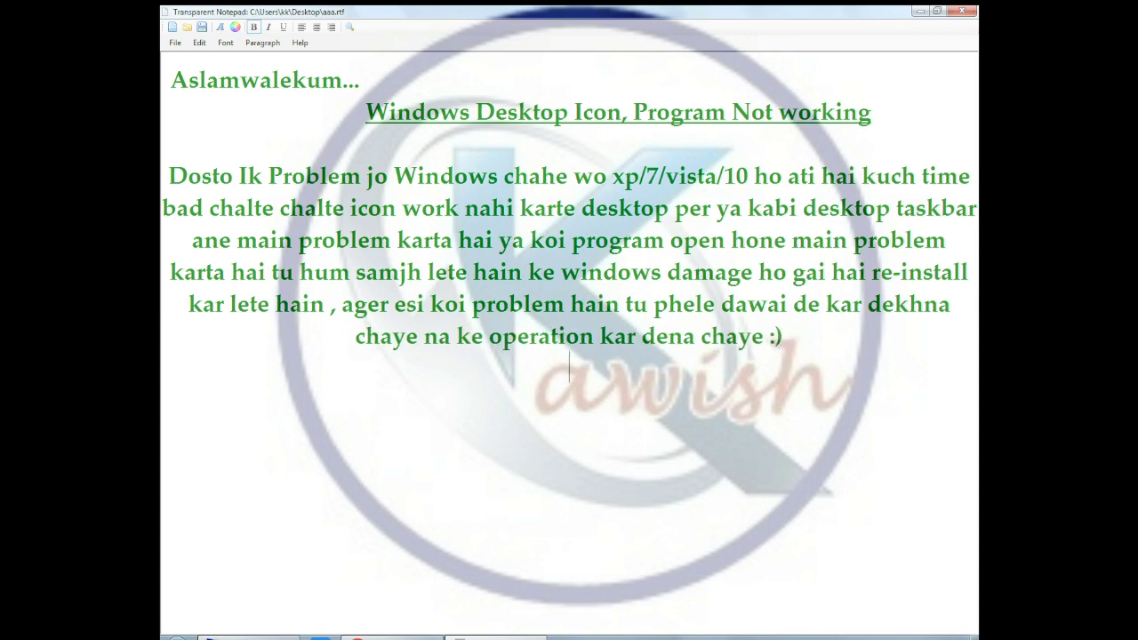
Add a new line reading "dawai se murad hai aksar is case main windows damage nahi hota hai user profile kharab ho jati hai".
type("awai se mur")
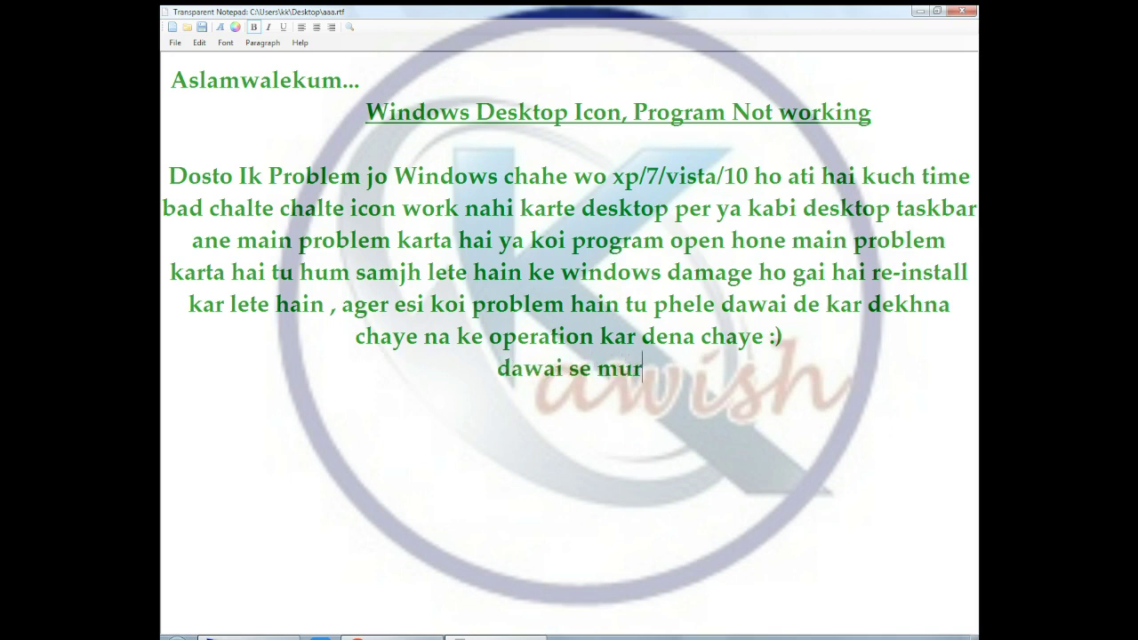
type("ad hai aksar")
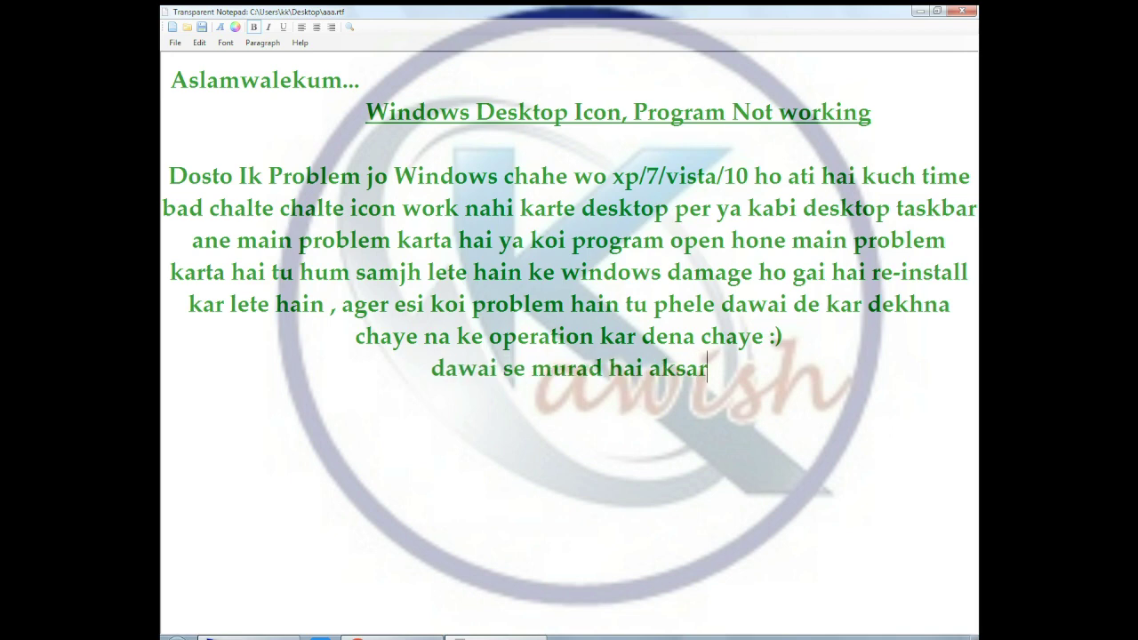
type(" is ca")
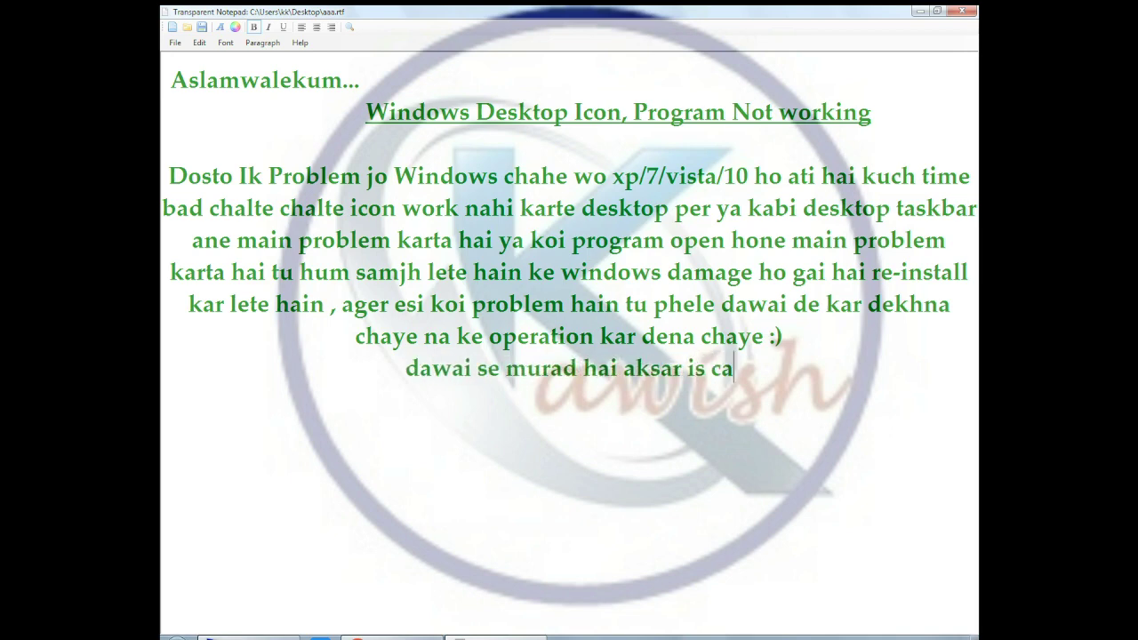
type("se main windows damag")
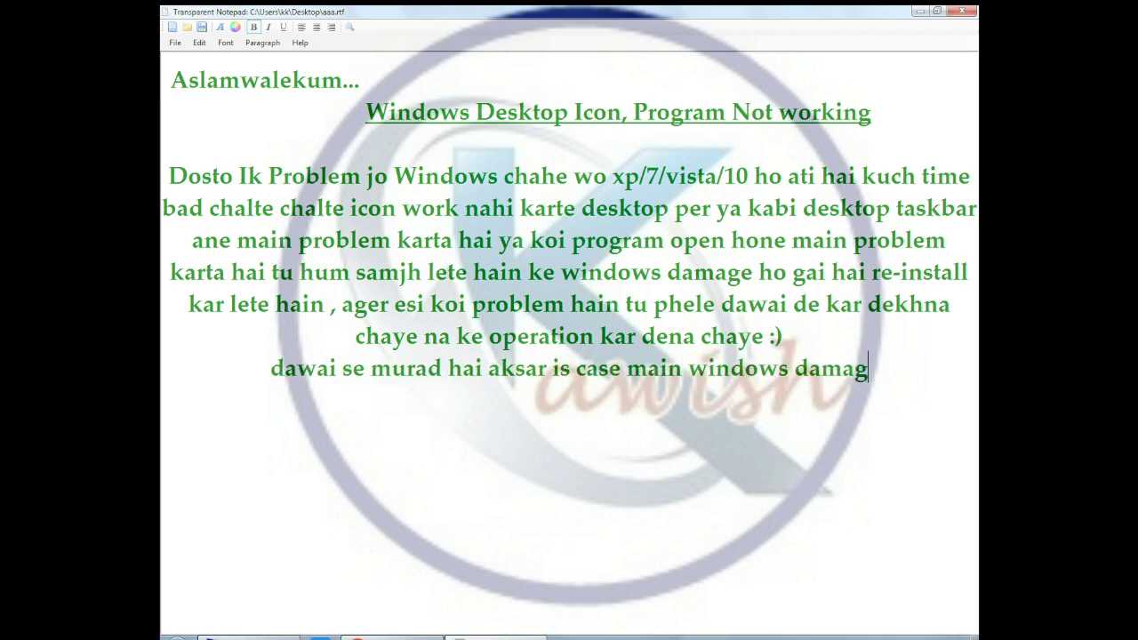
type("e nahi hota hai")
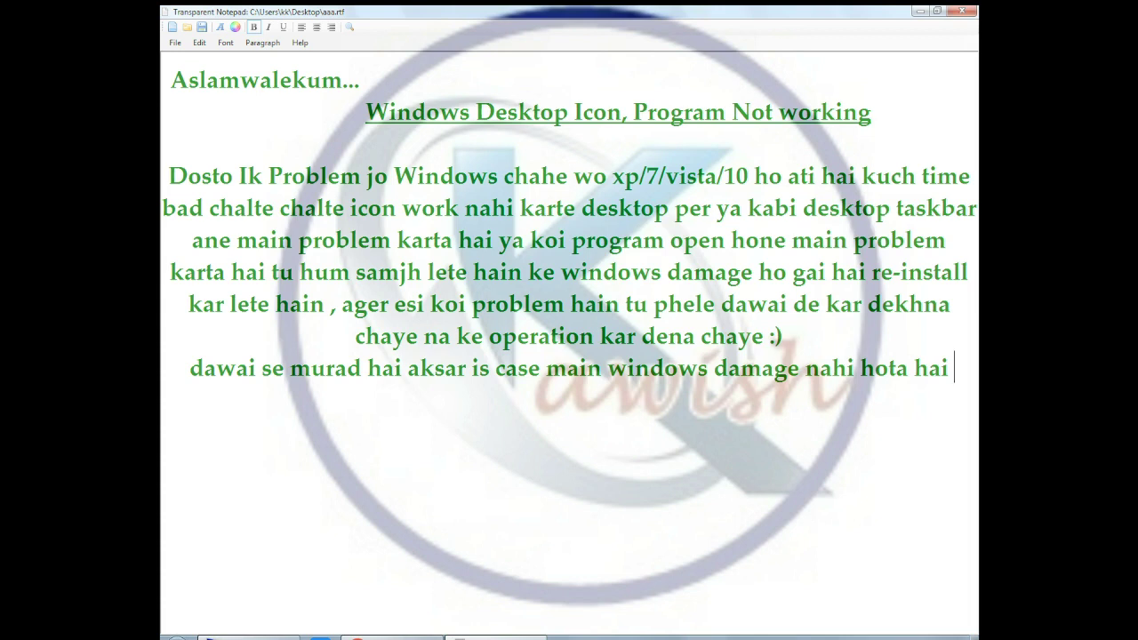
type("user")
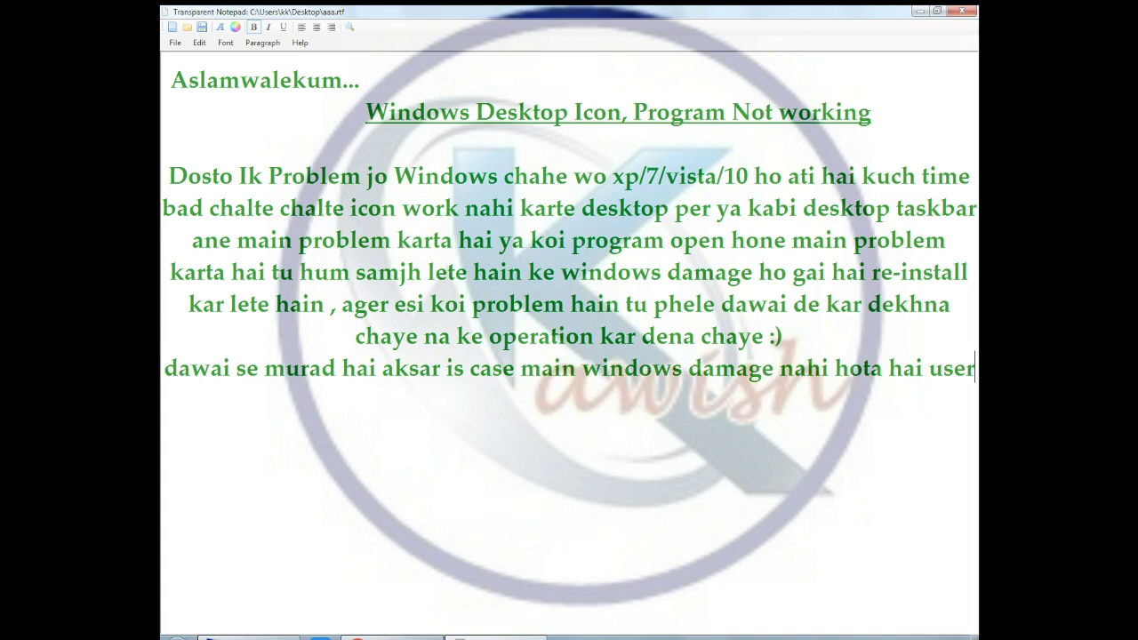
type(" profil")
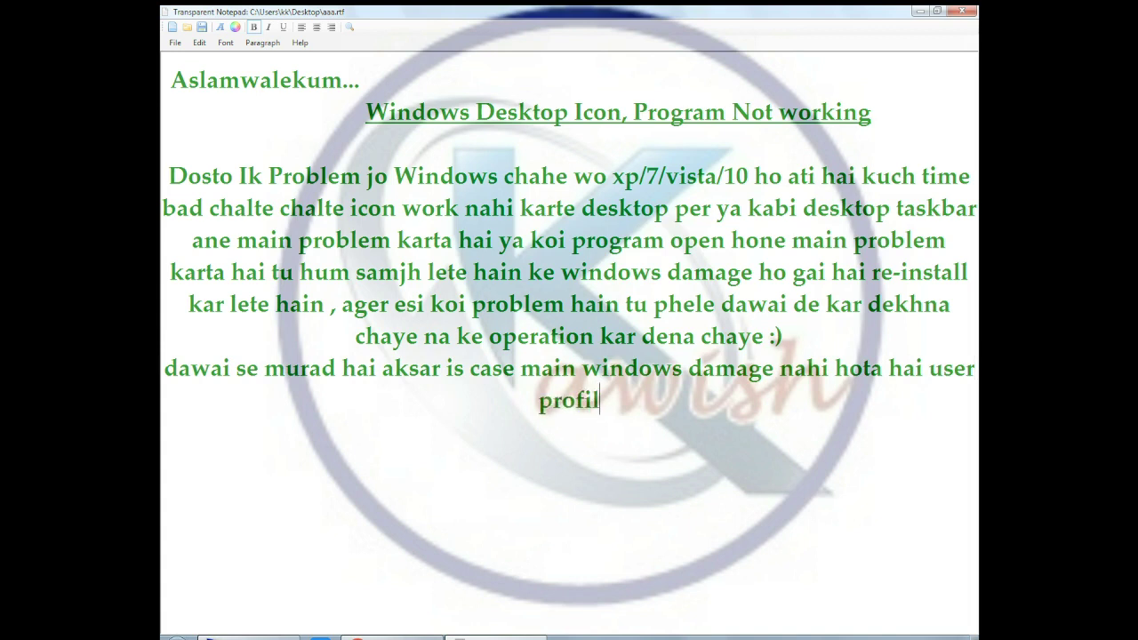
type("e kharab ho jati hai")
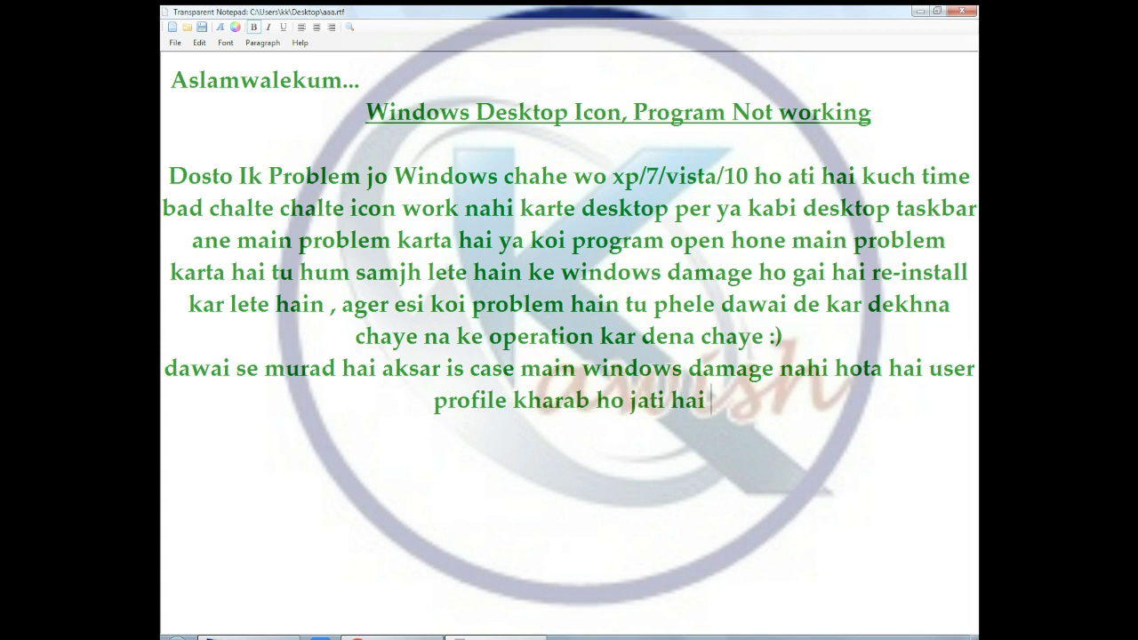
Continue the line with ", app sirf ek new user bana kar check kar ssakte hain ye problem khatam ho sakti hain".
type(", app")
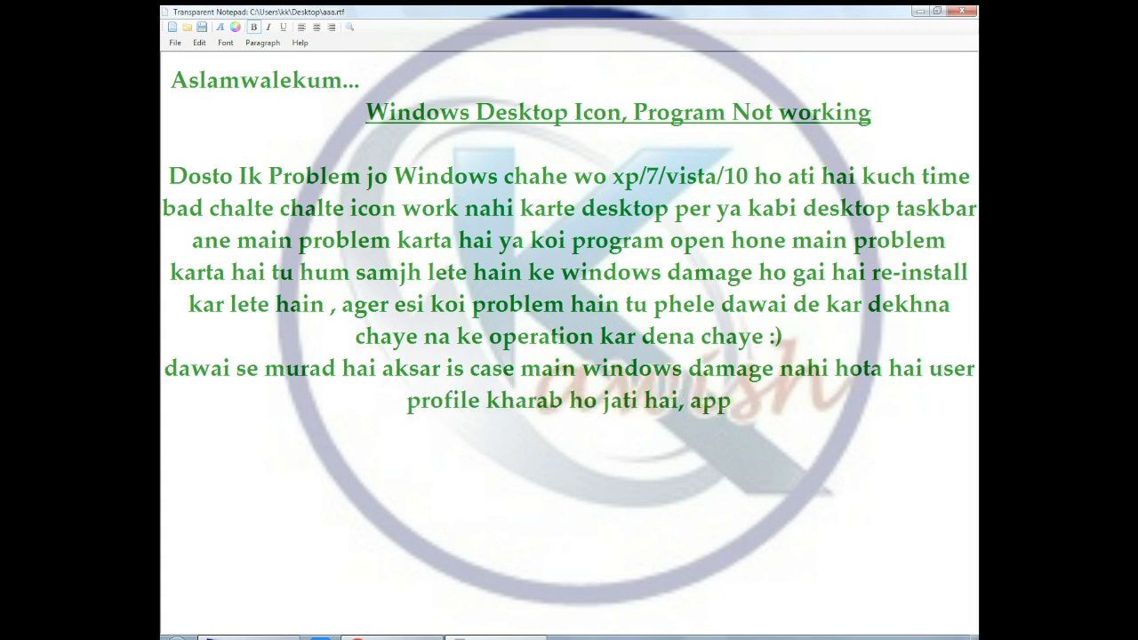
type(" sirf ")
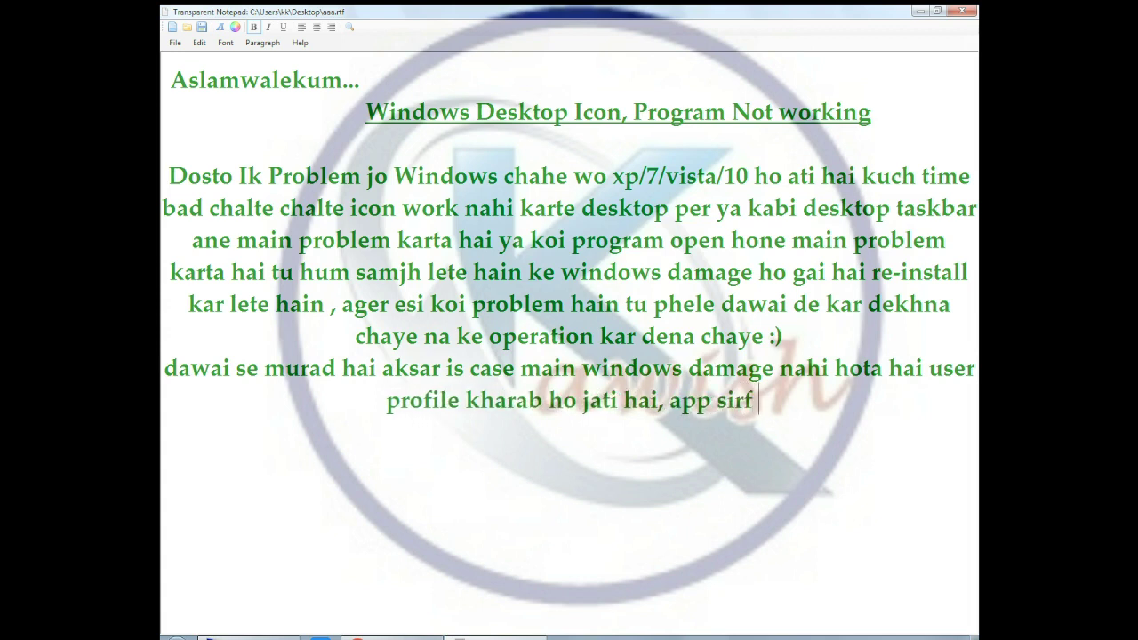
type("ne")
key("BackSpace")
key("BackSpace")
type("ek new user")
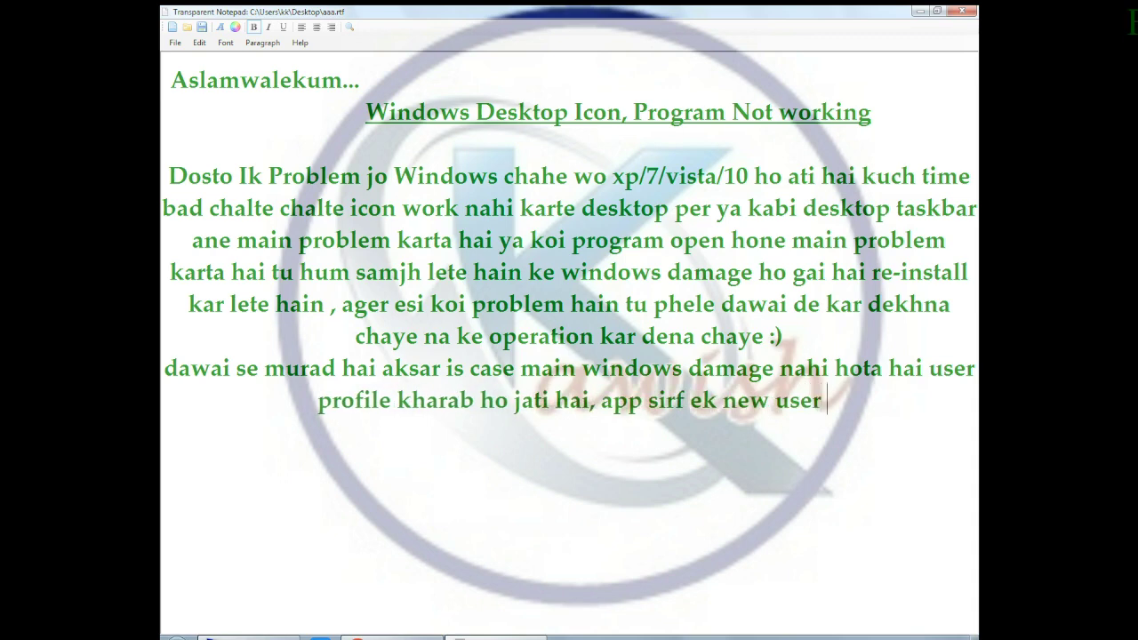
type(" bana kar check kar ssakte hain ye problem khatam ho sakti hain")
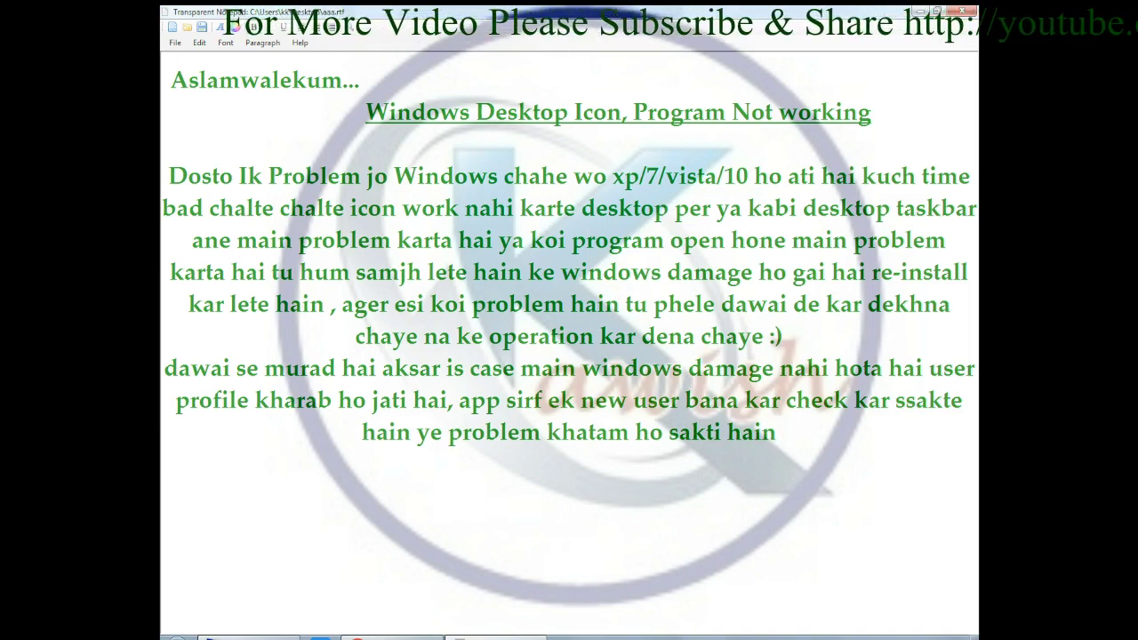
Extend the sentence with the advice "or phele wale user ko delete kar den...".
type(" or phele wale ")
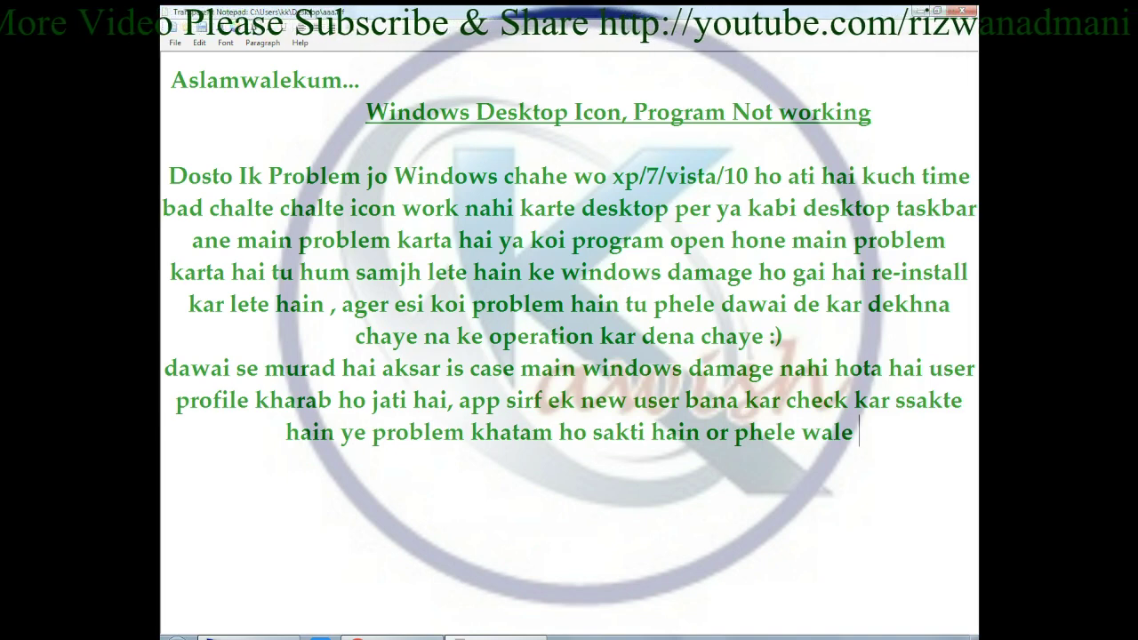
type("prof")
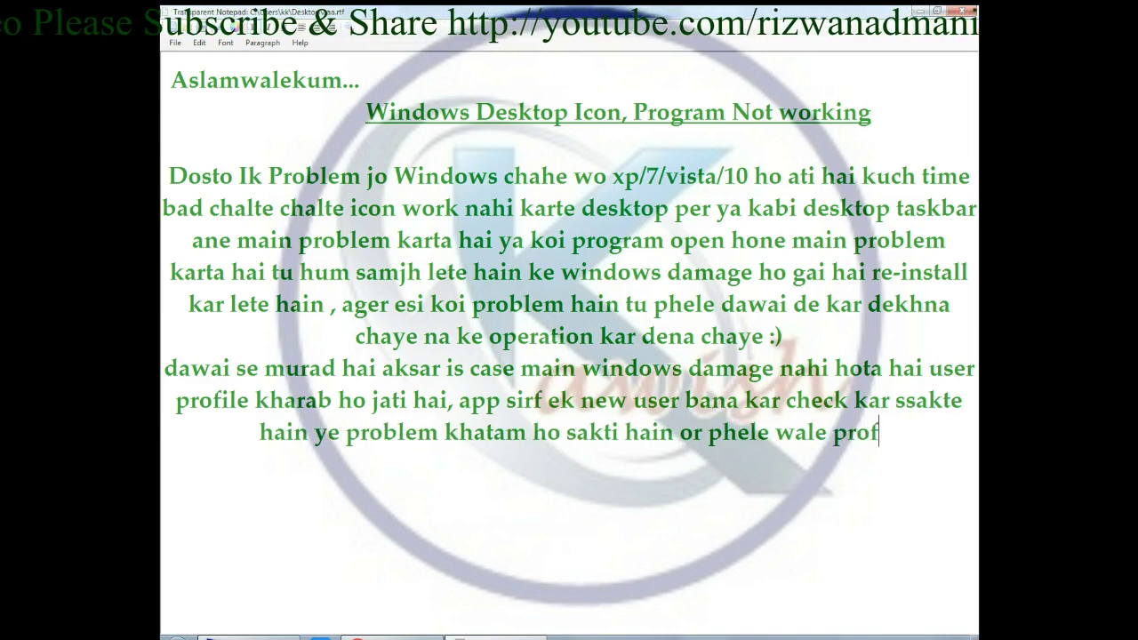
type("ile k")
key("BackSpace")
key("BackSpace")
key("BackSpace")
key("BackSpace")
key("BackSpace")
key("BackSpace")
key("BackSpace")
key("BackSpace")
key("BackSpace")
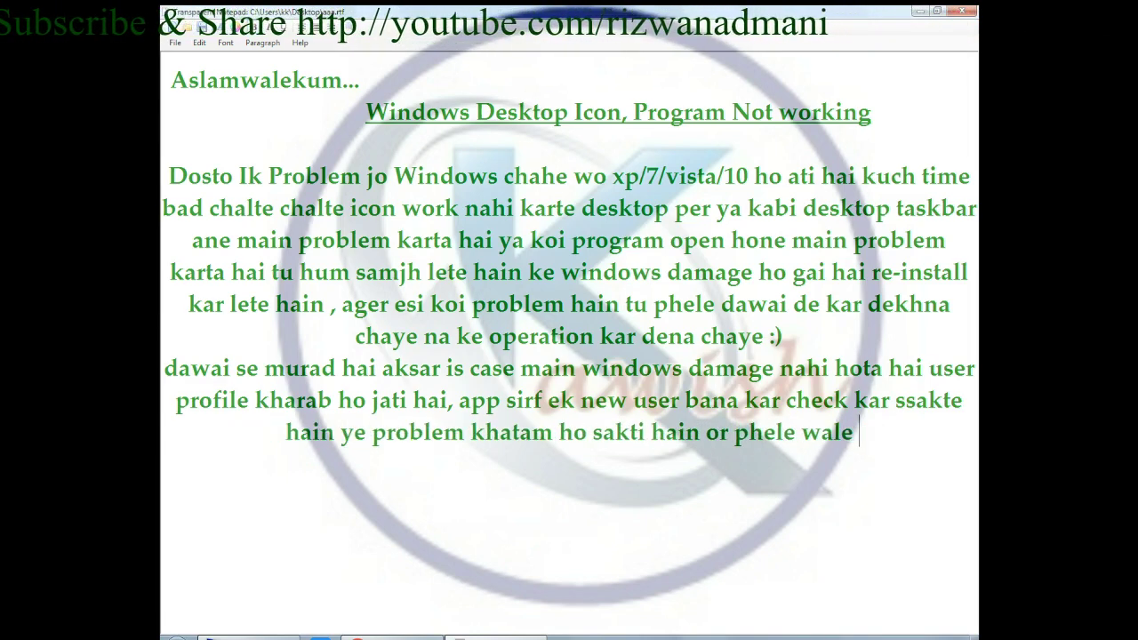
type("user ")
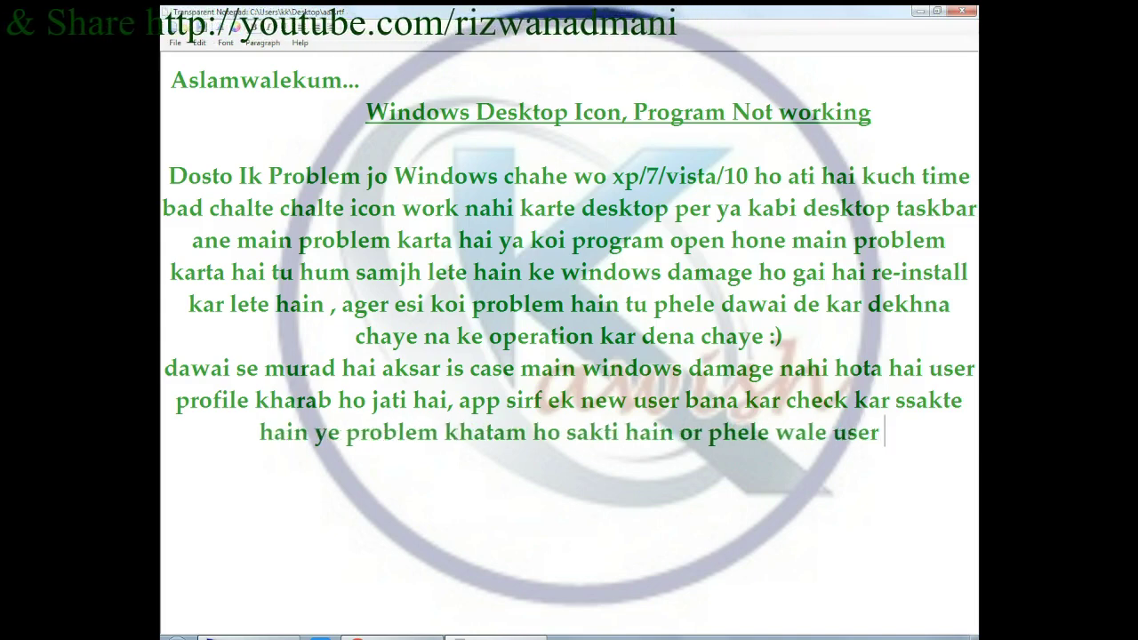
type("ko delete k")
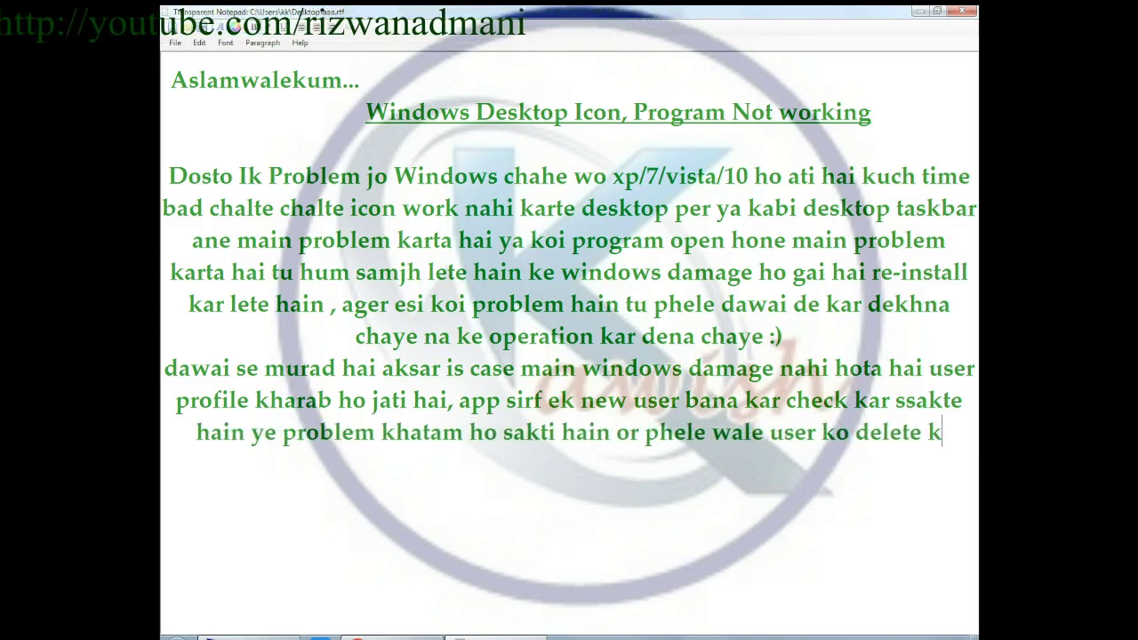
type("ar den..")
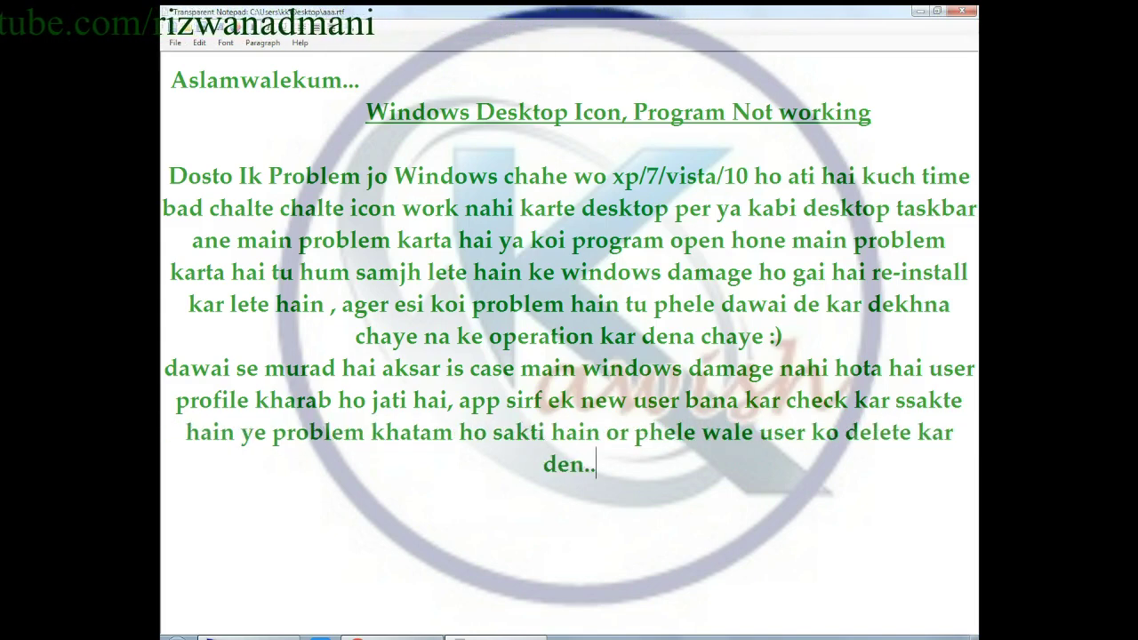
type(".")
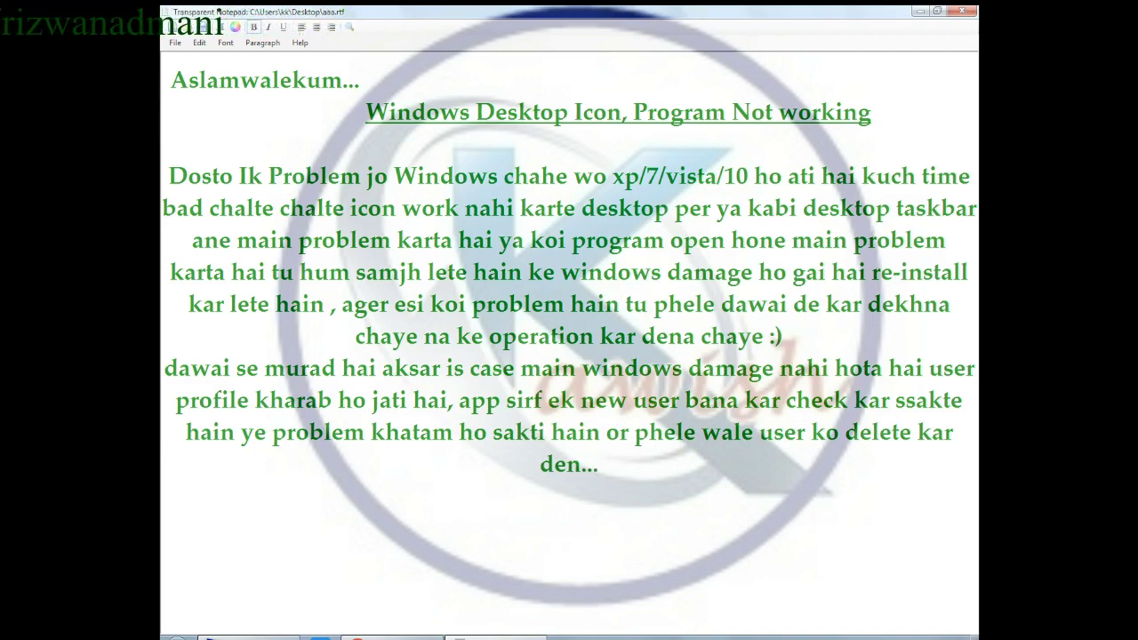
Continue the paragraph with "user create karne ke liye ap my computer , ya computer per right click kar ke manage main chale jaye or user".
type(" user create karne ke liye ap")
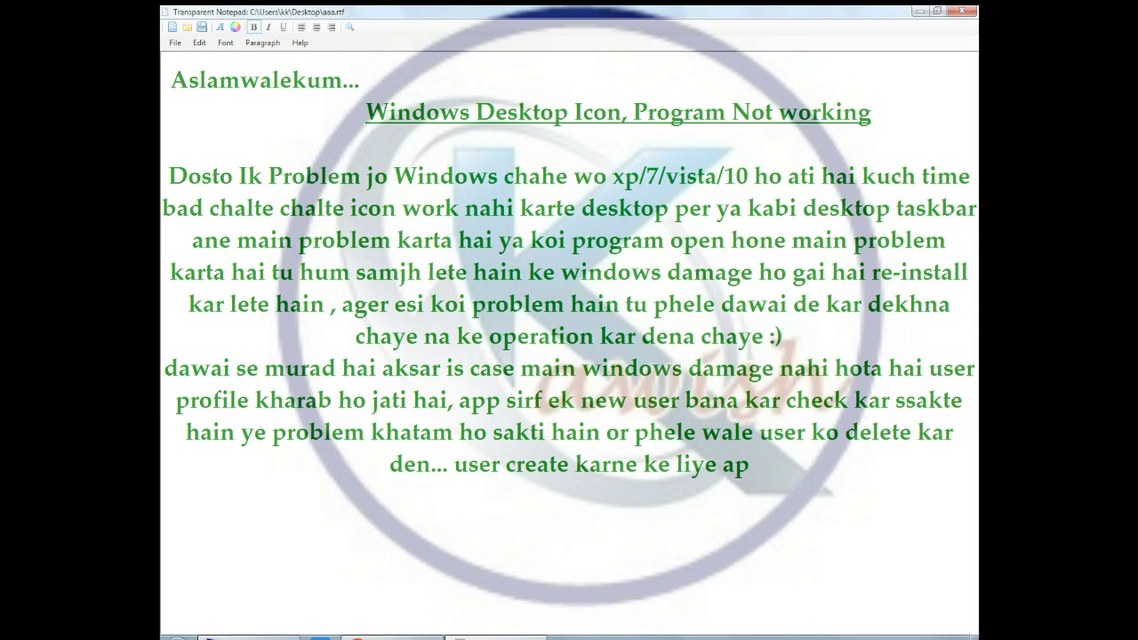
type("my com")
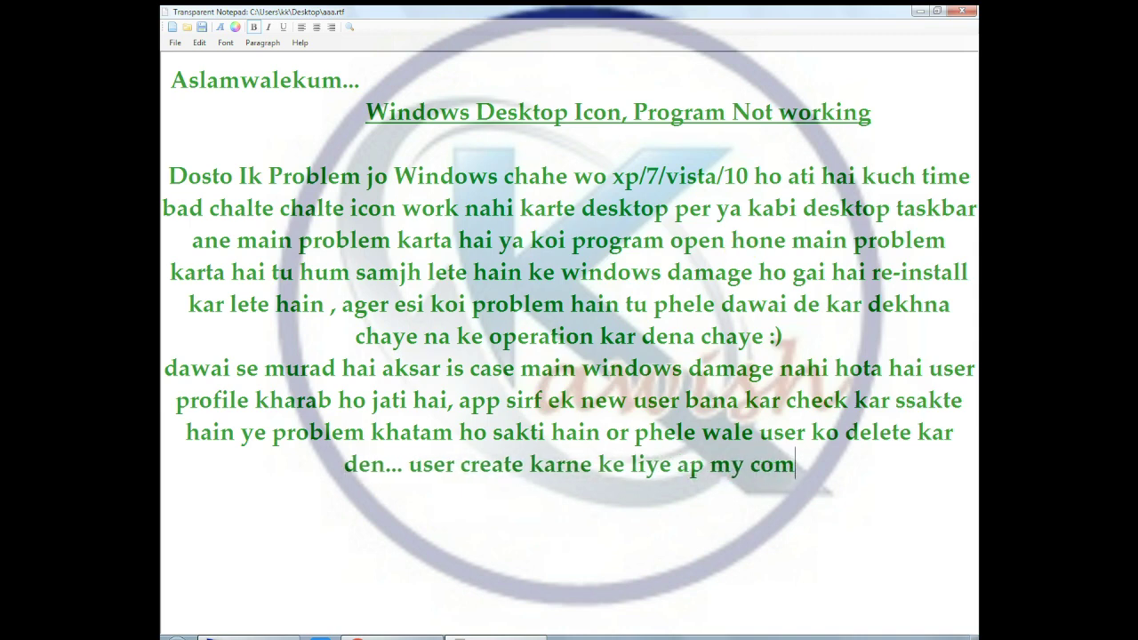
type("puter , ")
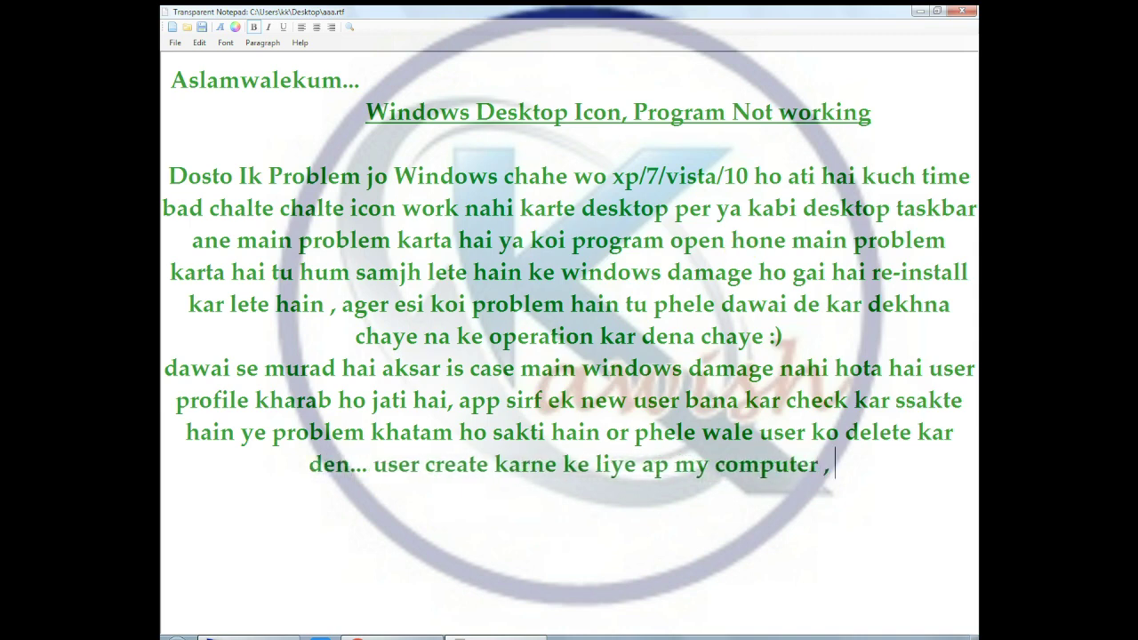
type("ya computer pe")
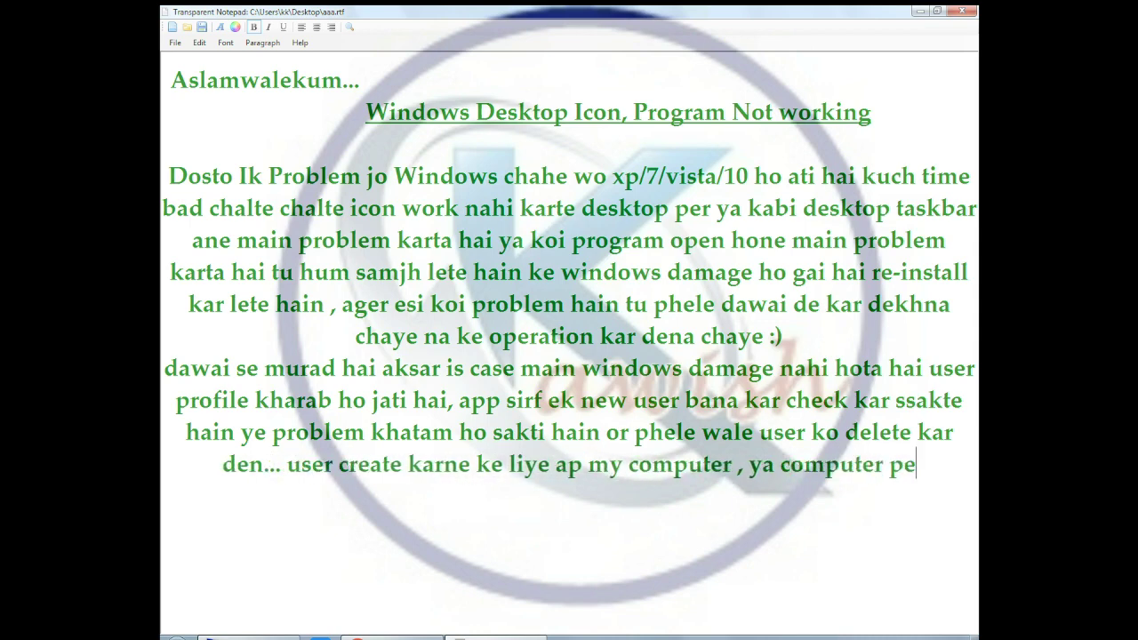
type("r right clic")
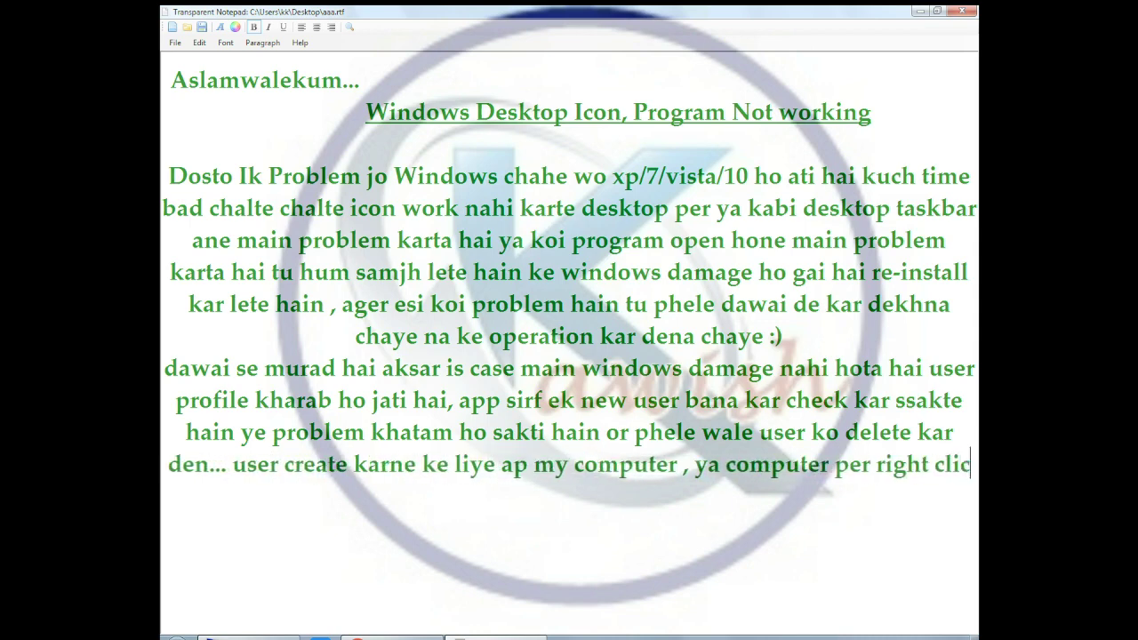
type("k kar ke manag")
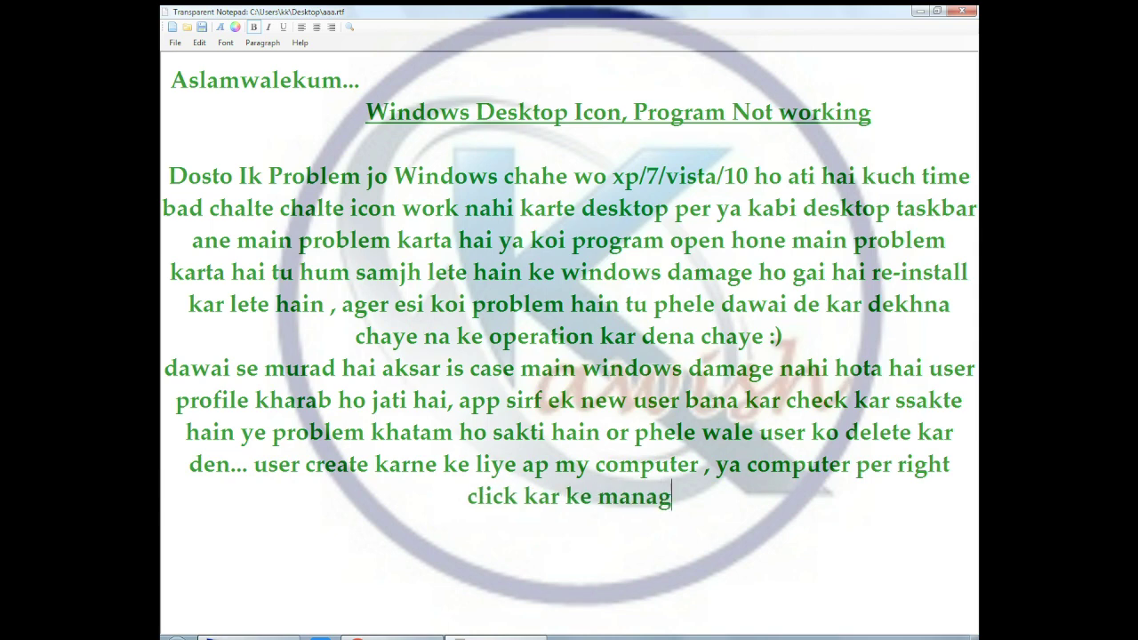
type("e main chale")
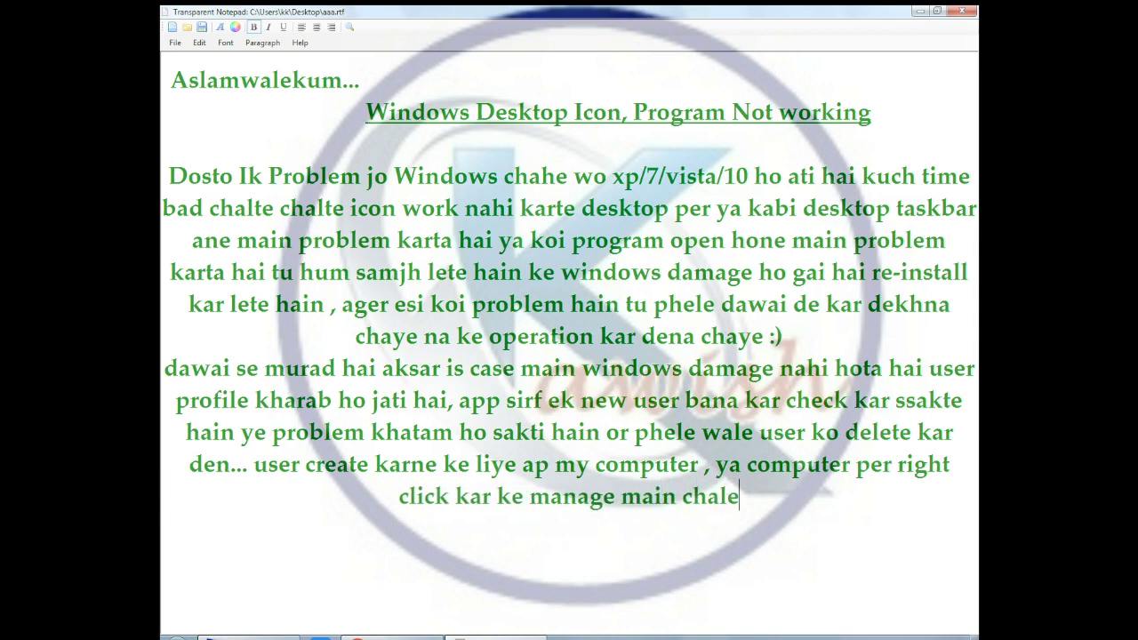
type(" jaye")
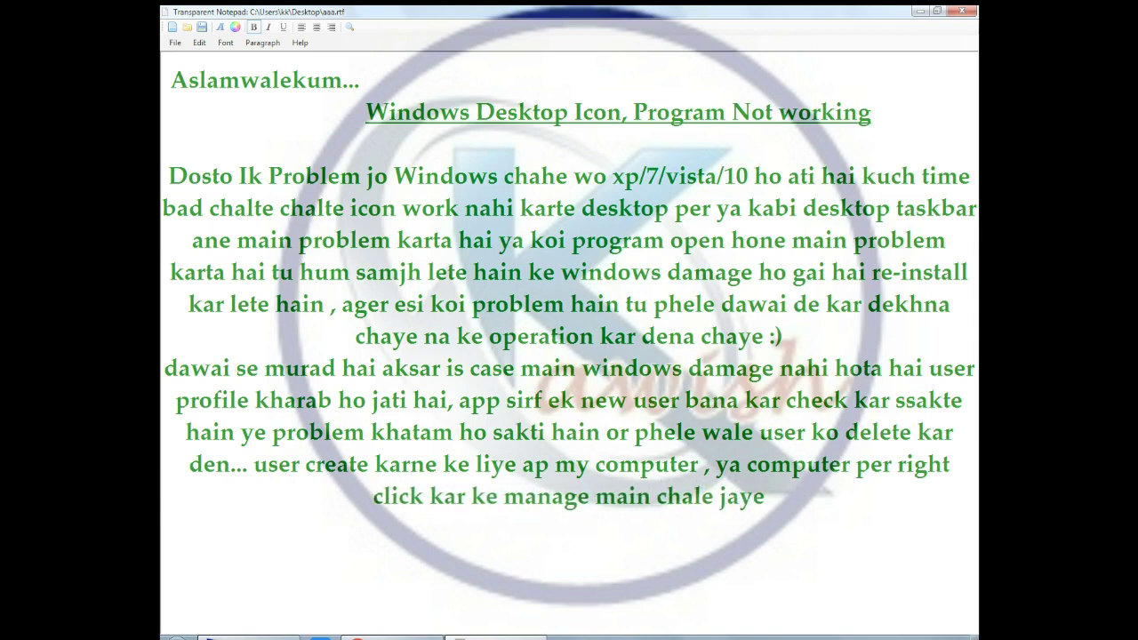
type(" or user")
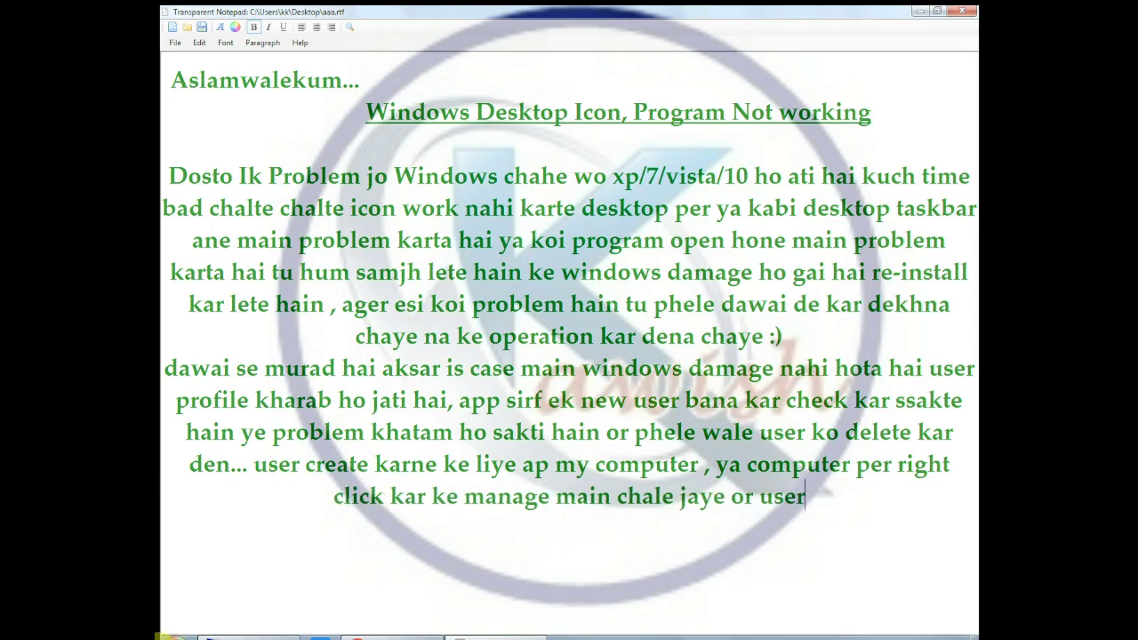
Open Computer Management for this computer and show the Users folder under Local Users and Groups.
left_click(173, 635)
right_click(361, 411)
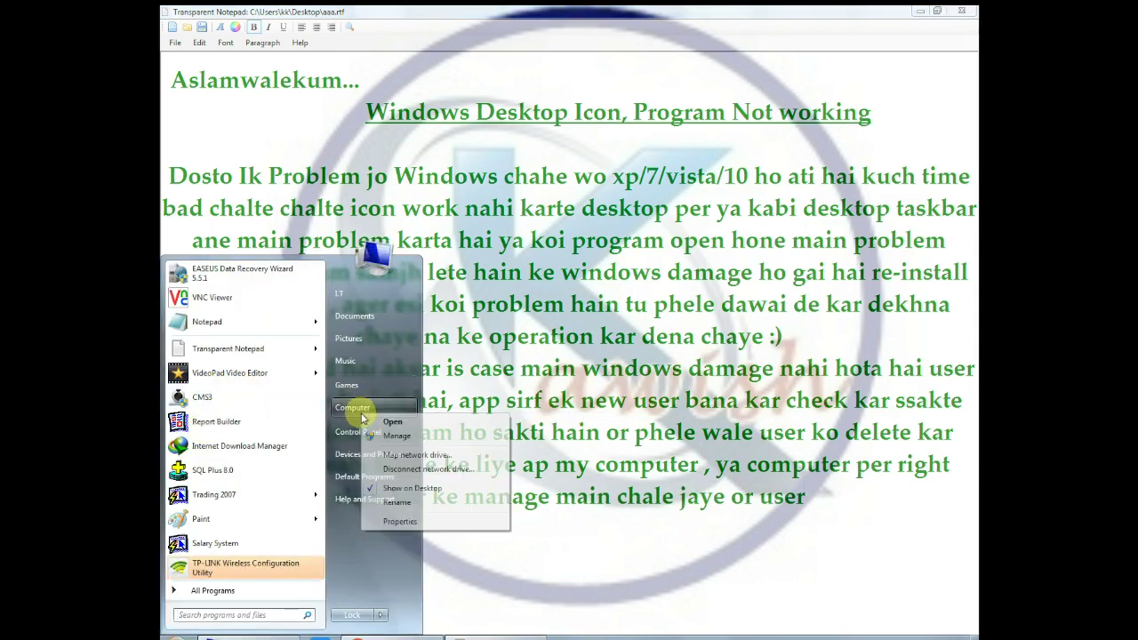
left_click(391, 435)
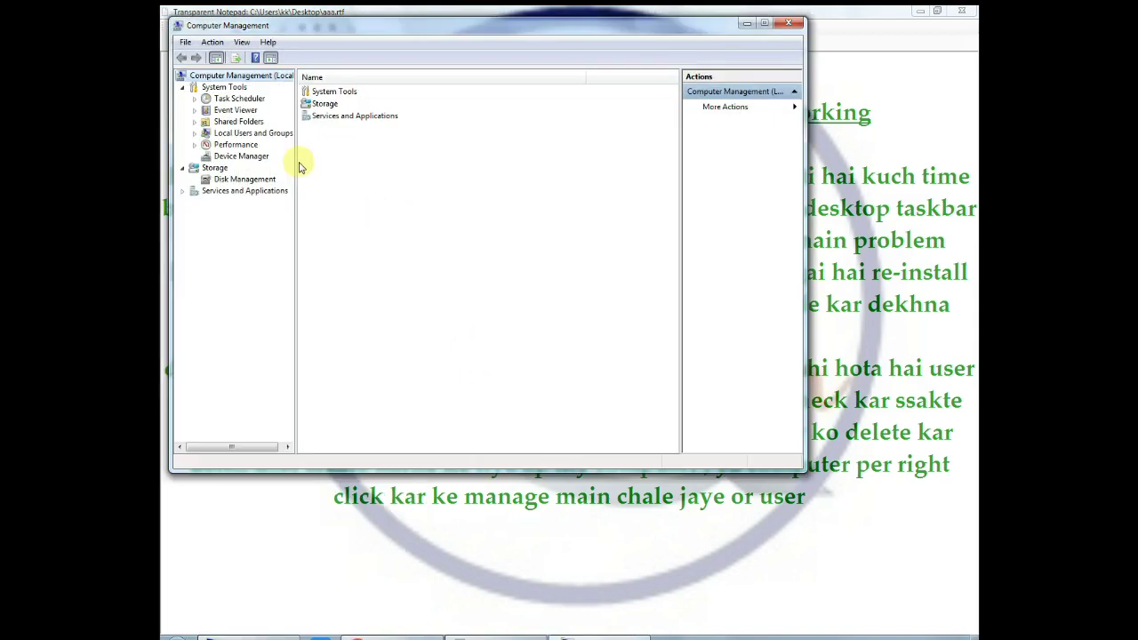
double_click(281, 134)
left_click(242, 145)
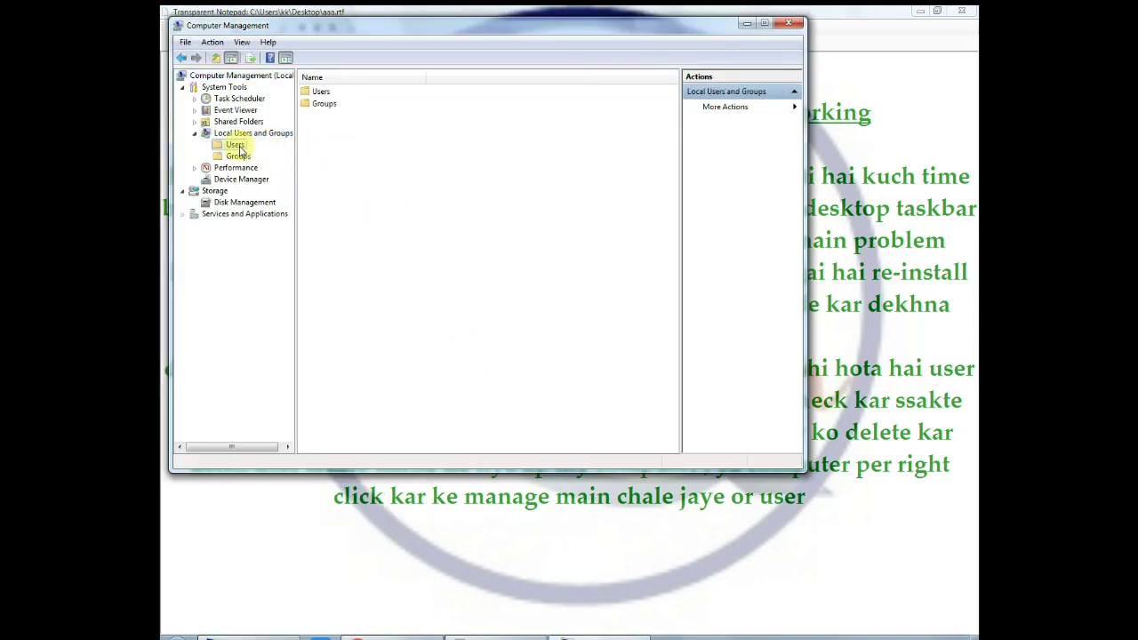
left_click(302, 128)
Start a new local user named aaaa and fill in its password and password confirmation.
right_click(318, 163)
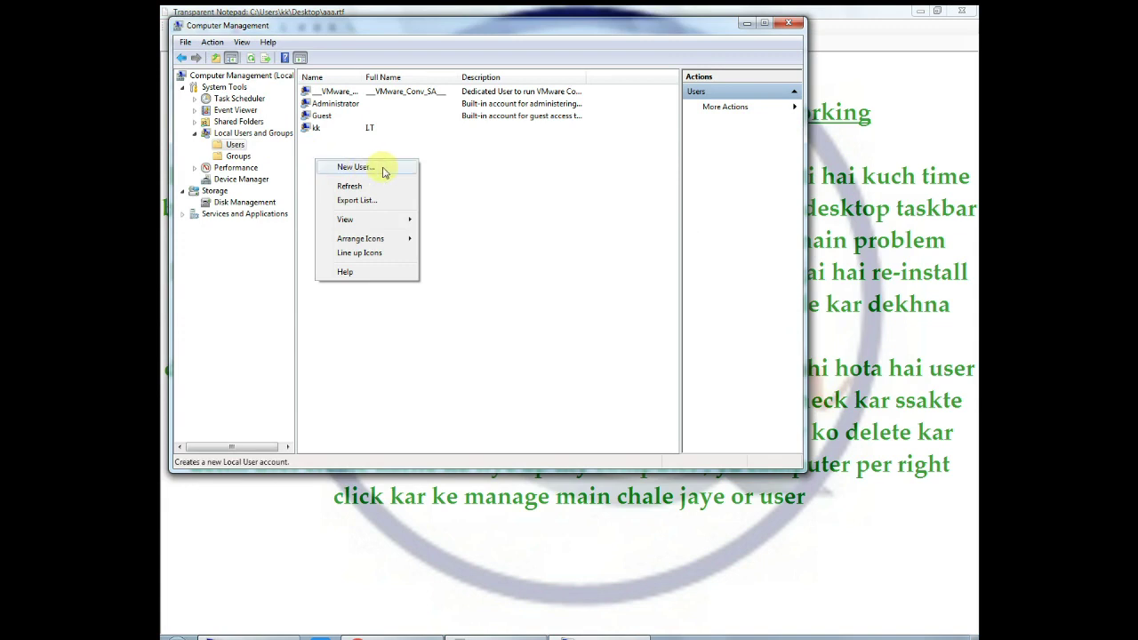
left_click(355, 167)
type("aaaa")
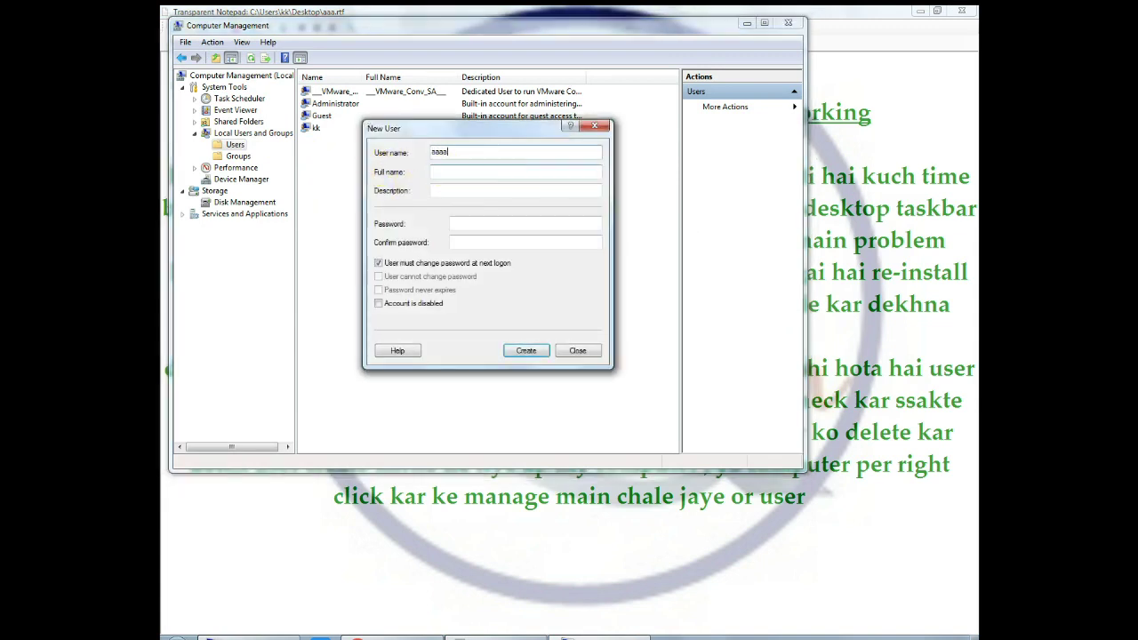
left_click(453, 224)
type("aaaa")
left_click(480, 242)
type("aaaa")
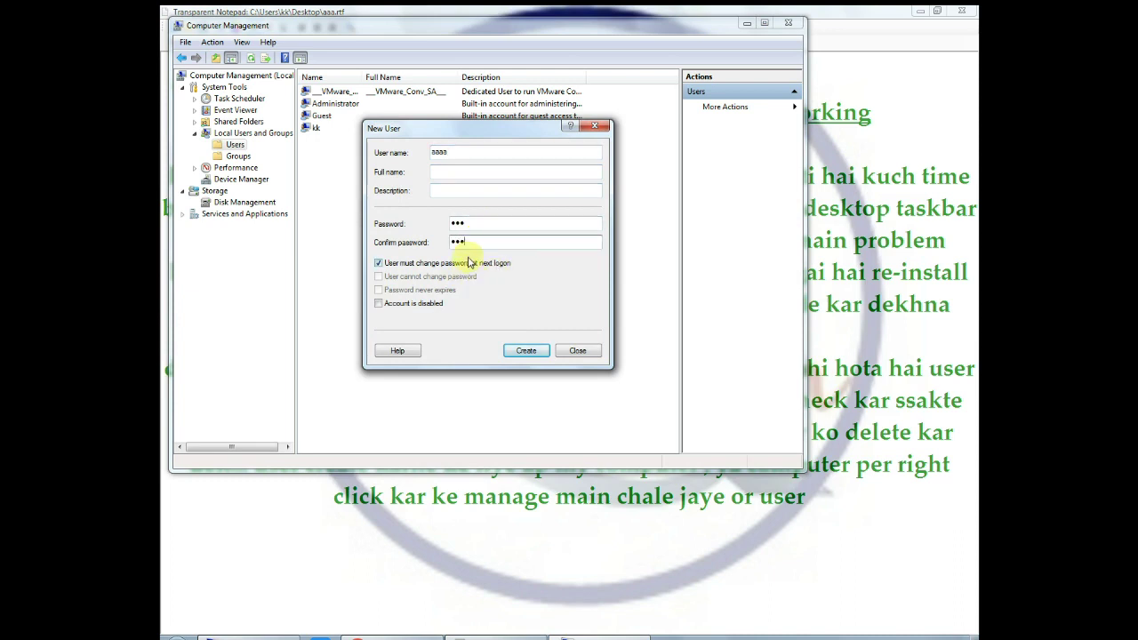
Disable the forced password change at next logon, enable "User cannot change password" and "Password never expires", and create the account.
left_click(464, 263)
left_click(459, 277)
left_click(445, 290)
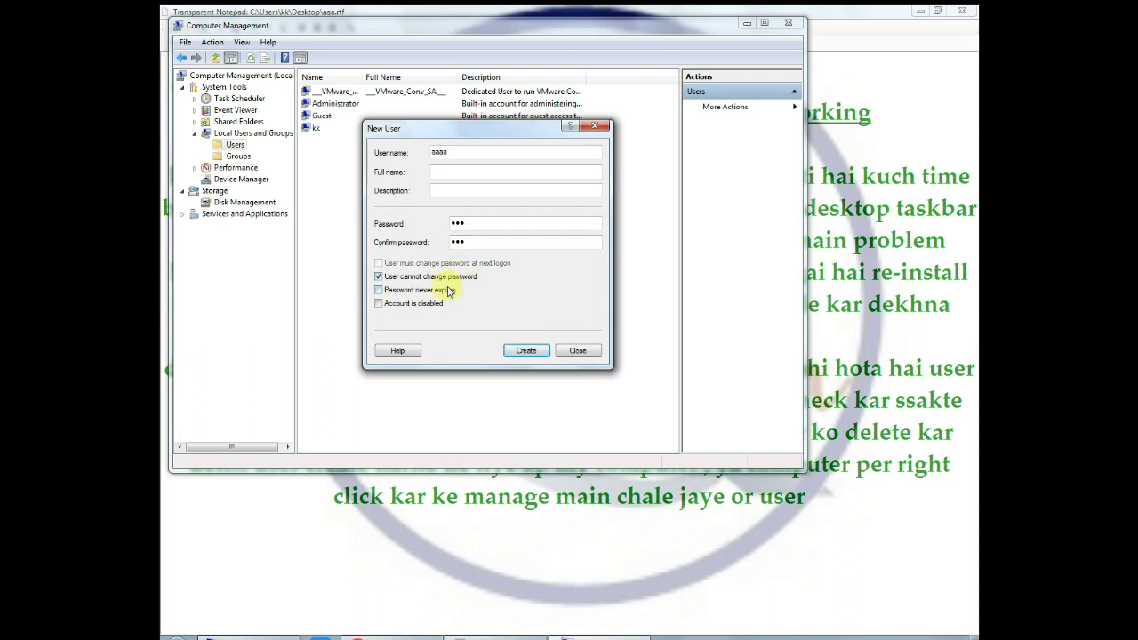
left_click(508, 350)
left_click(573, 350)
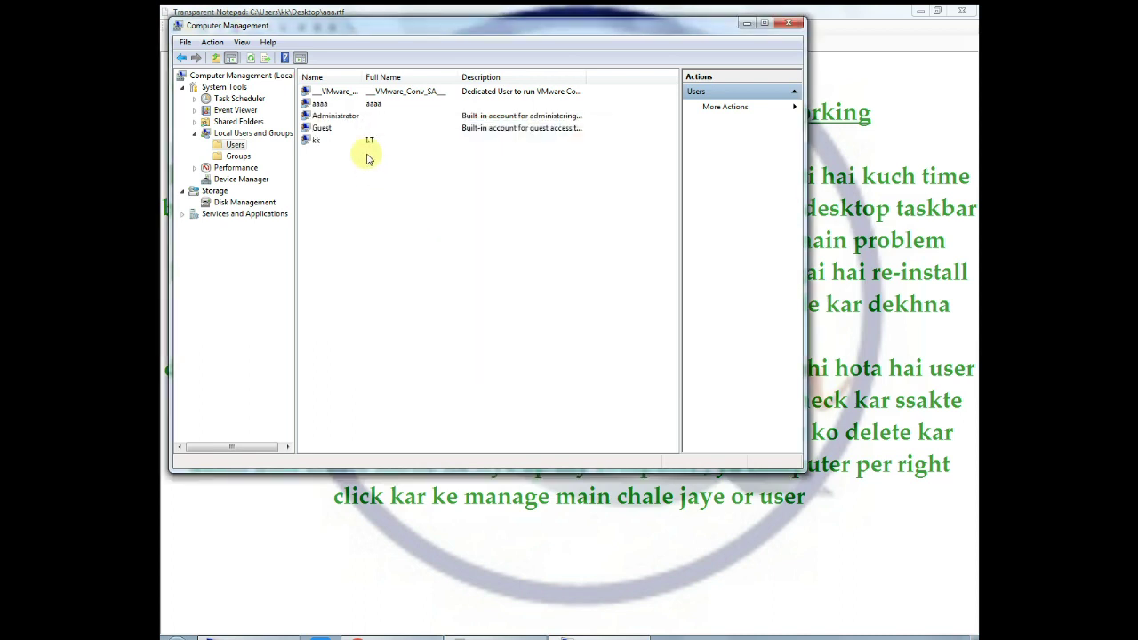
Open the properties of user aaaa and remove its membership in the Users group.
left_click(335, 106)
double_click(338, 109)
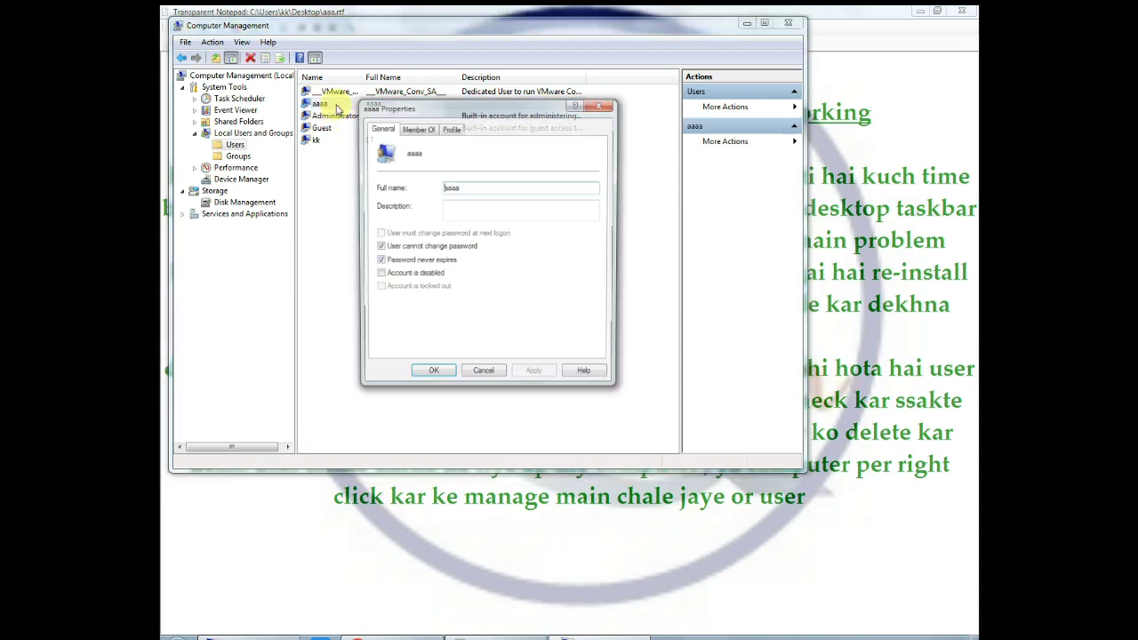
left_click(414, 129)
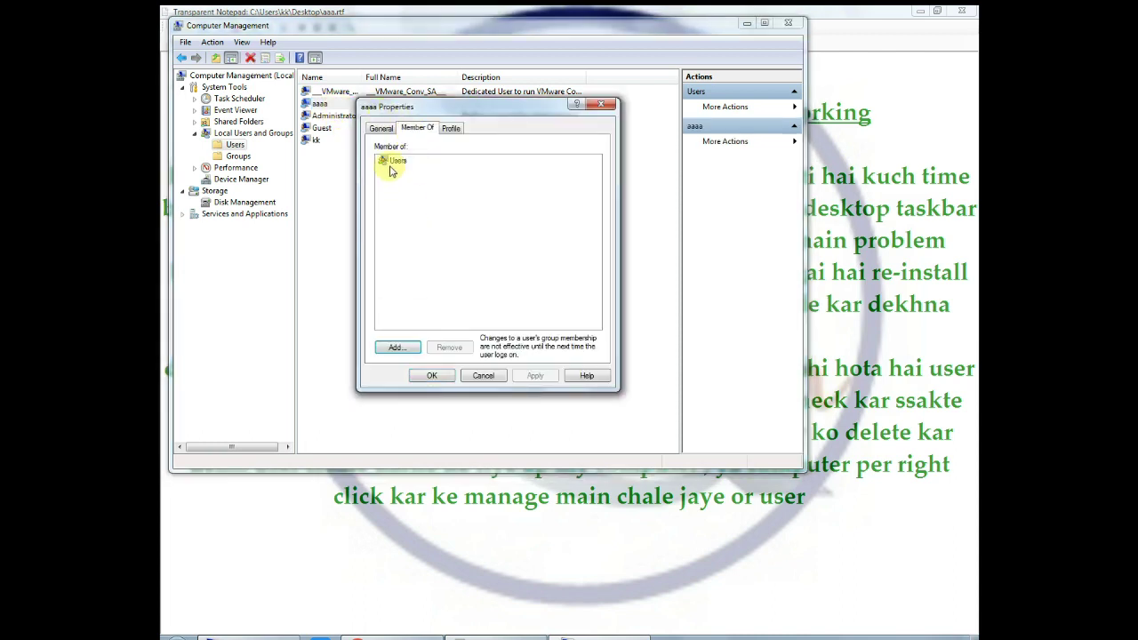
left_click(395, 161)
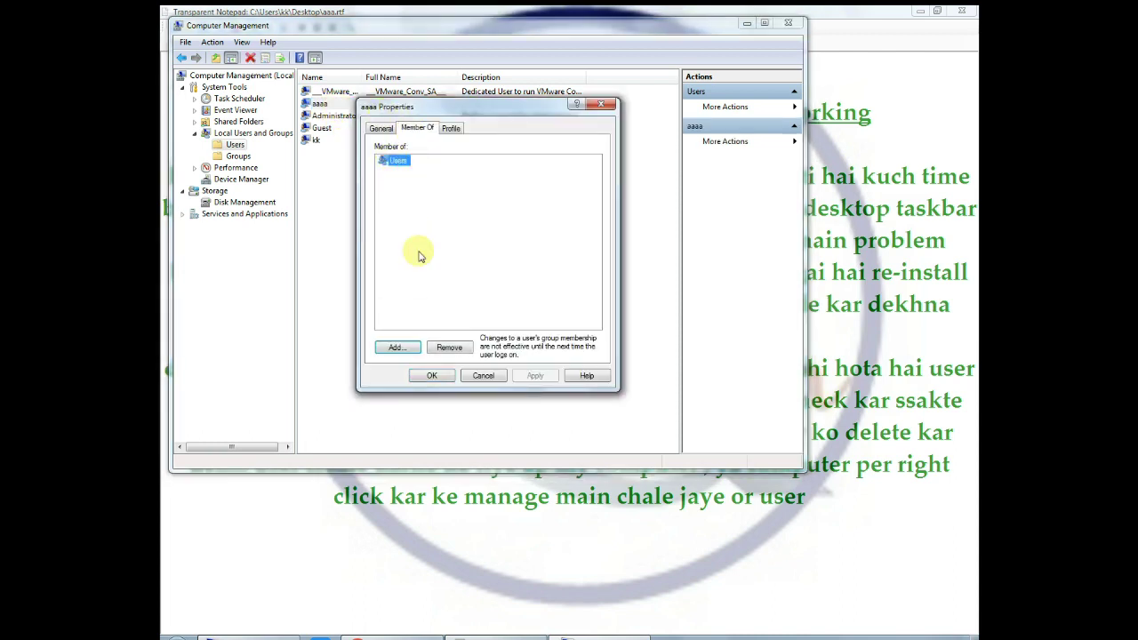
left_click(447, 347)
Add user aaaa to the Administrators group and apply the membership change.
left_click(396, 348)
type("administrator")
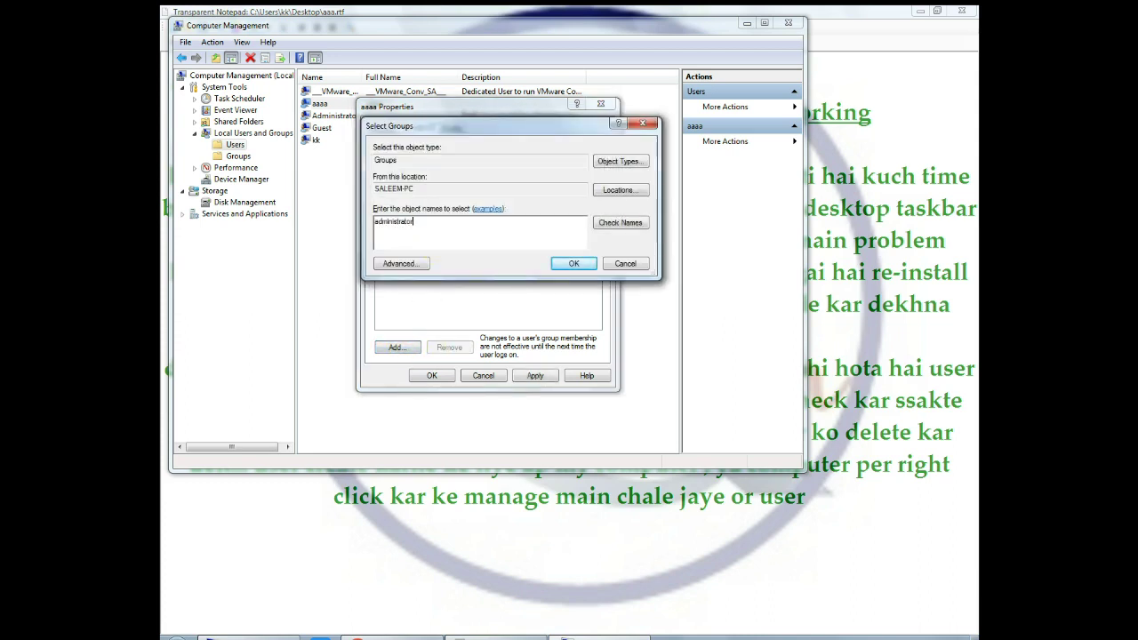
key("Return")
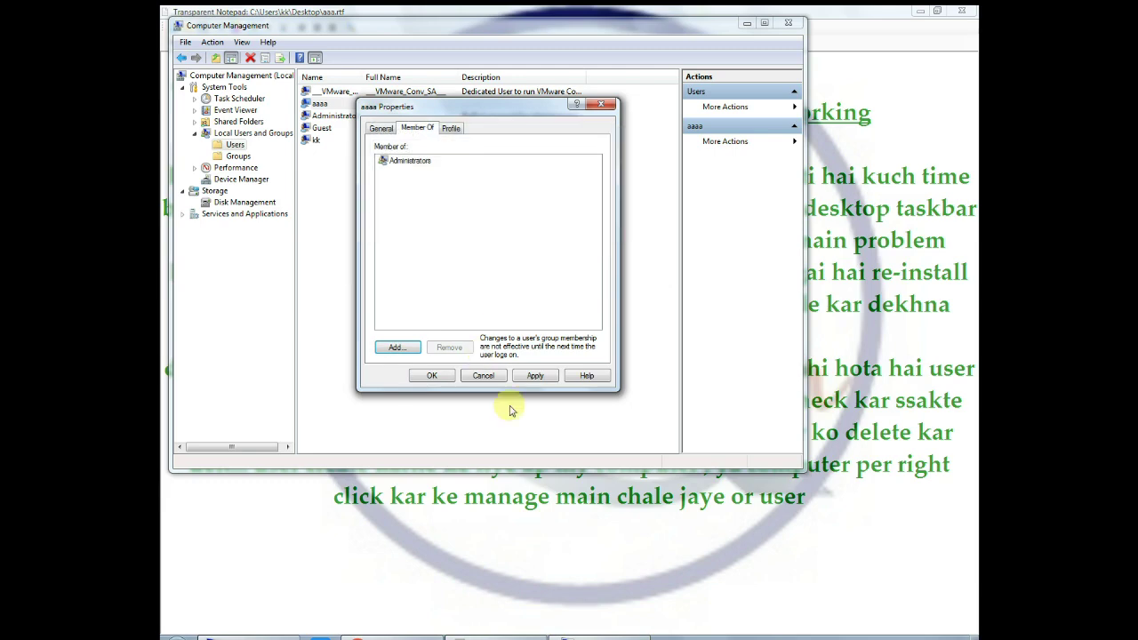
left_click(533, 376)
left_click(432, 375)
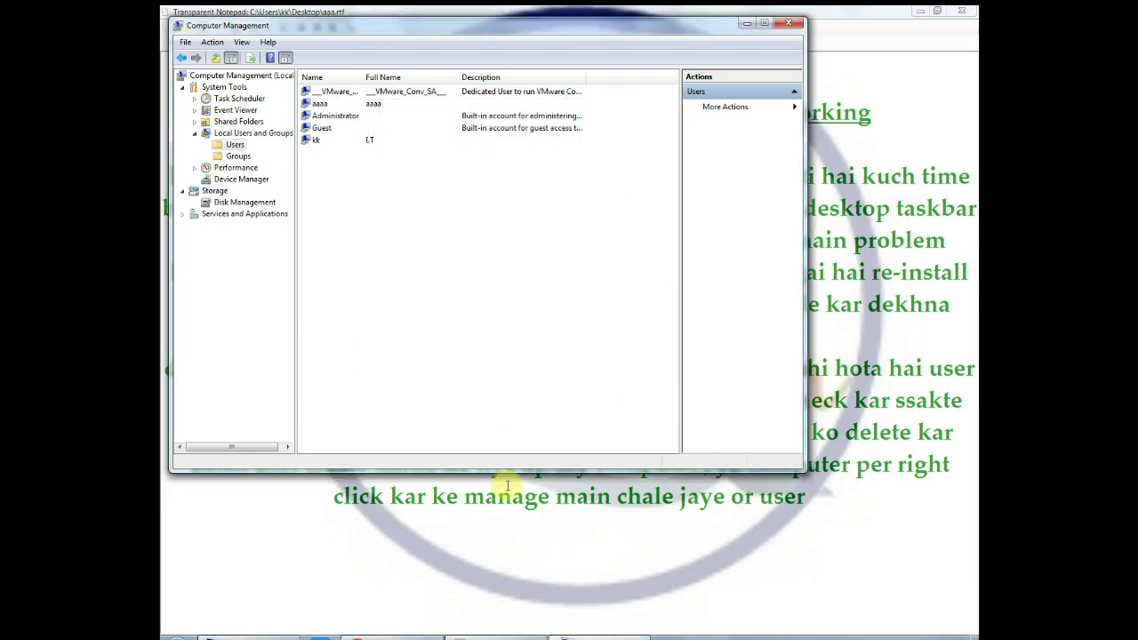
Return to Transparent Notepad and continue the line with "is tahra se bana kar app isey phele jese yani administrator rights bhi de den or use kare....".
left_click(546, 516)
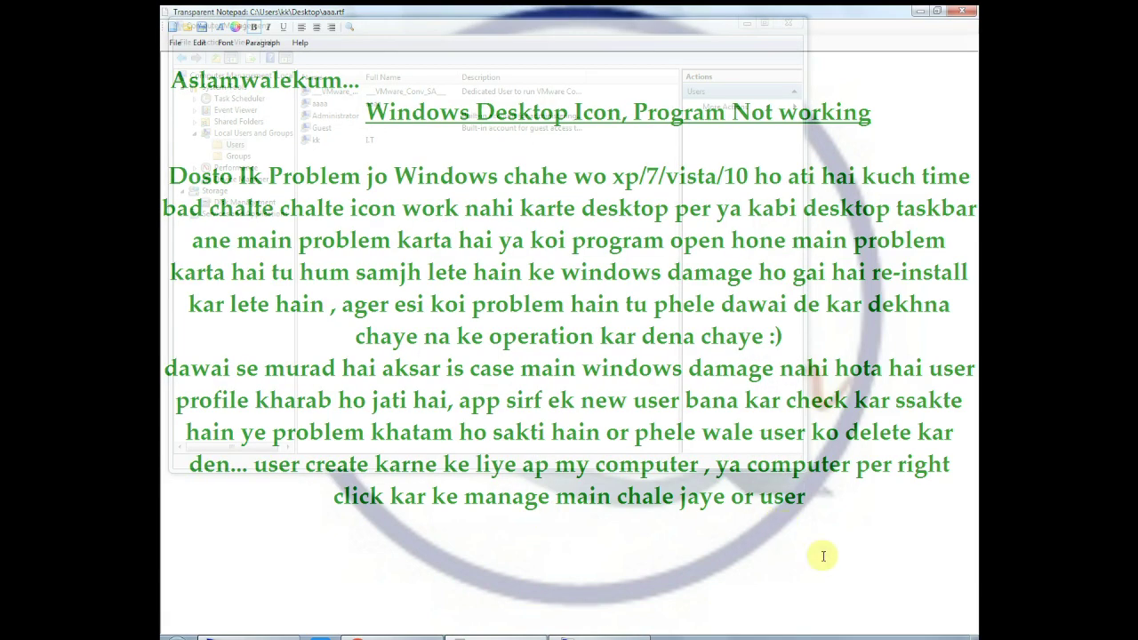
type("is tahra se ban")
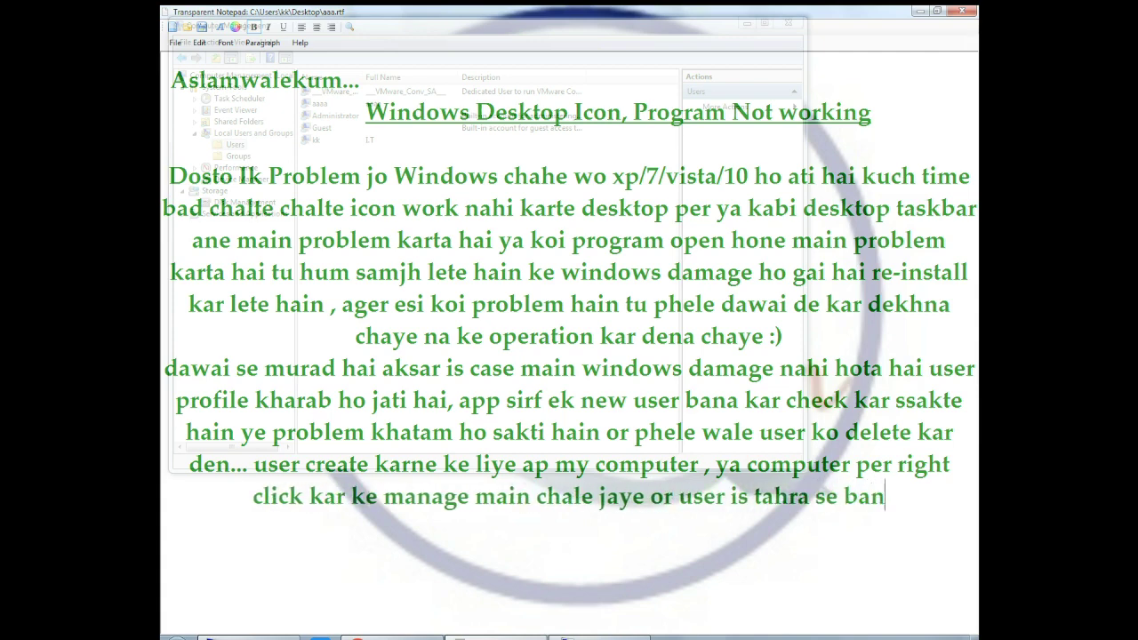
type("a kar app")
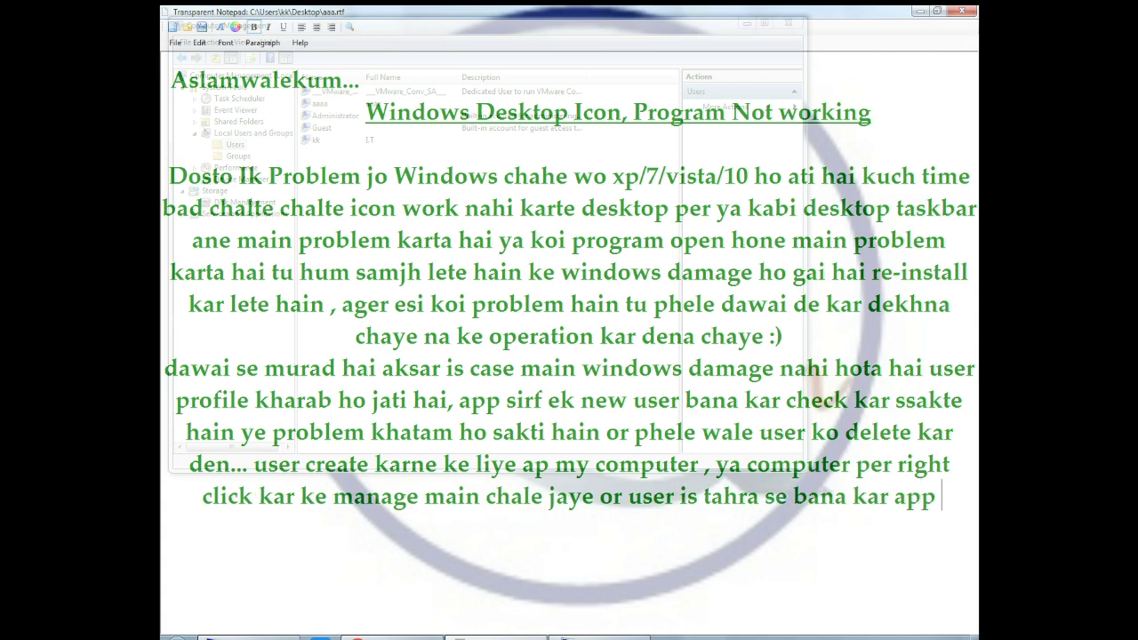
type(" isey")
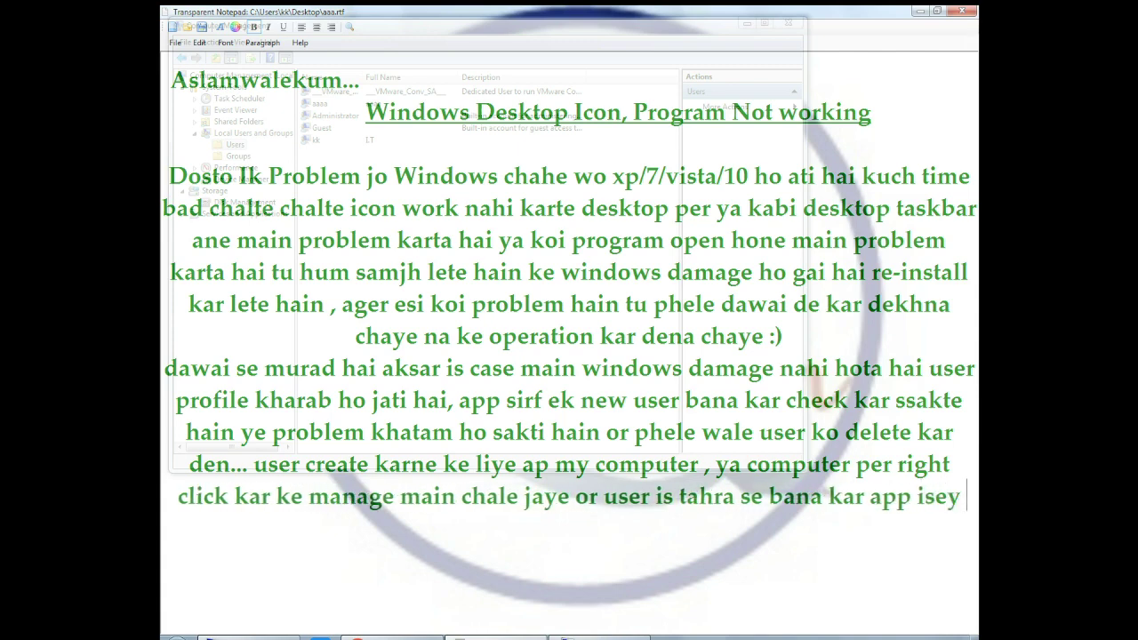
type(" phele")
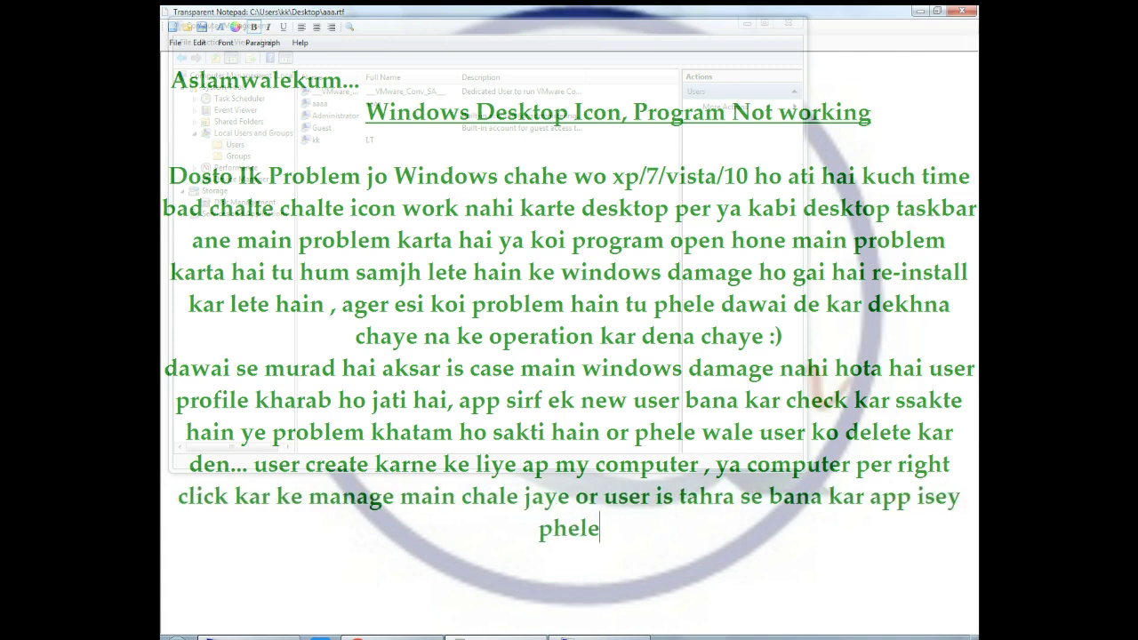
type(" jese yani admi")
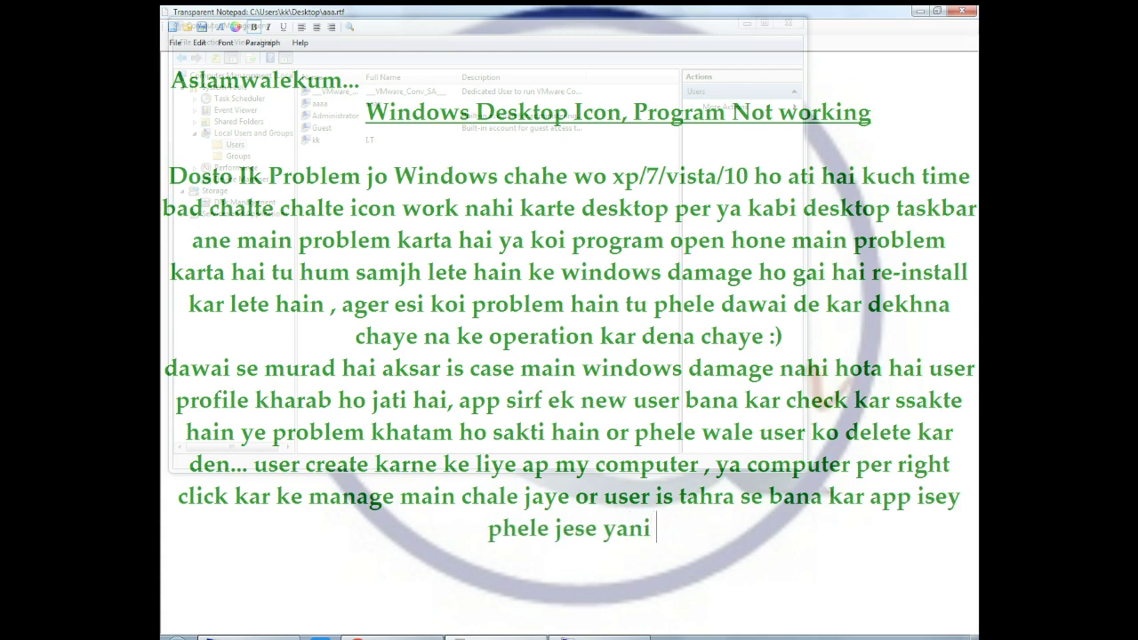
type("rato")
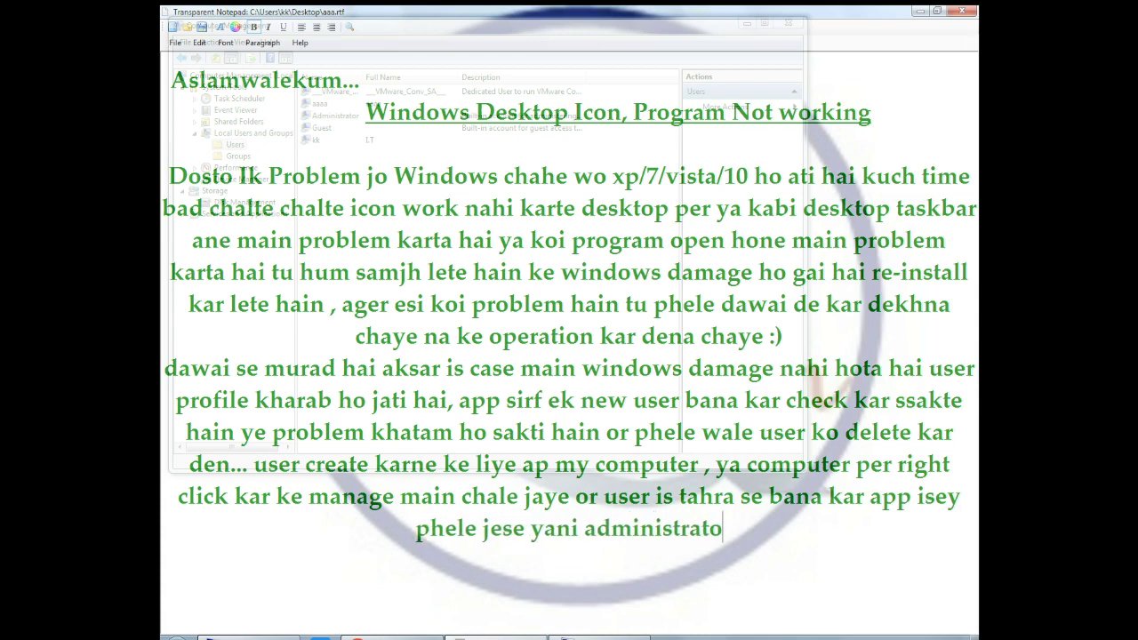
type("r right")
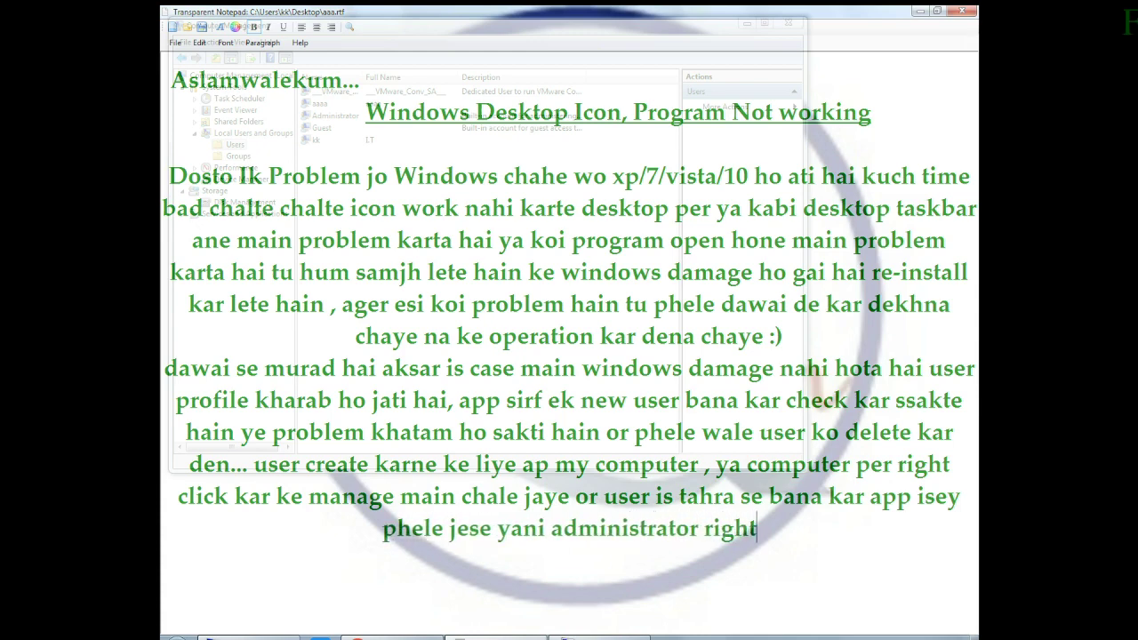
type("s bhi de den ")
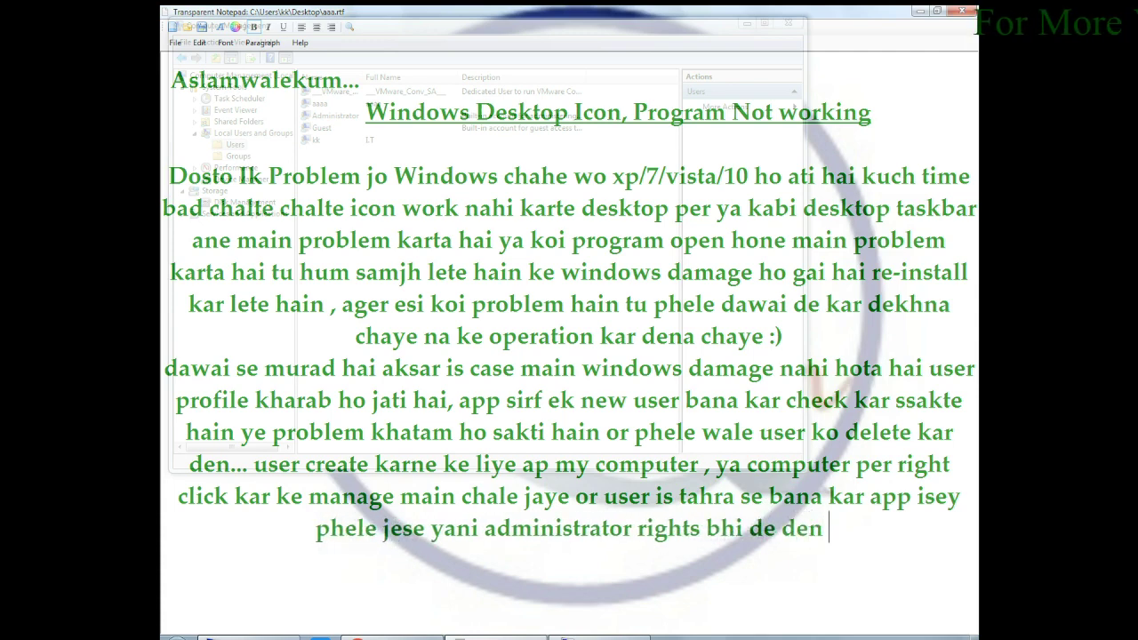
type("or")
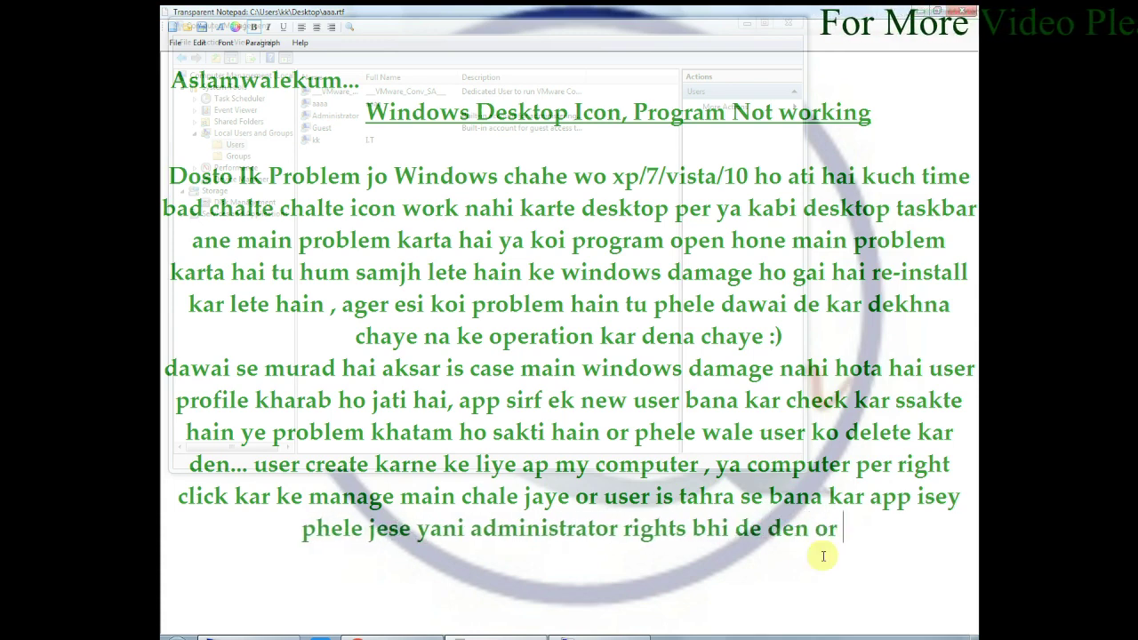
type(" u")
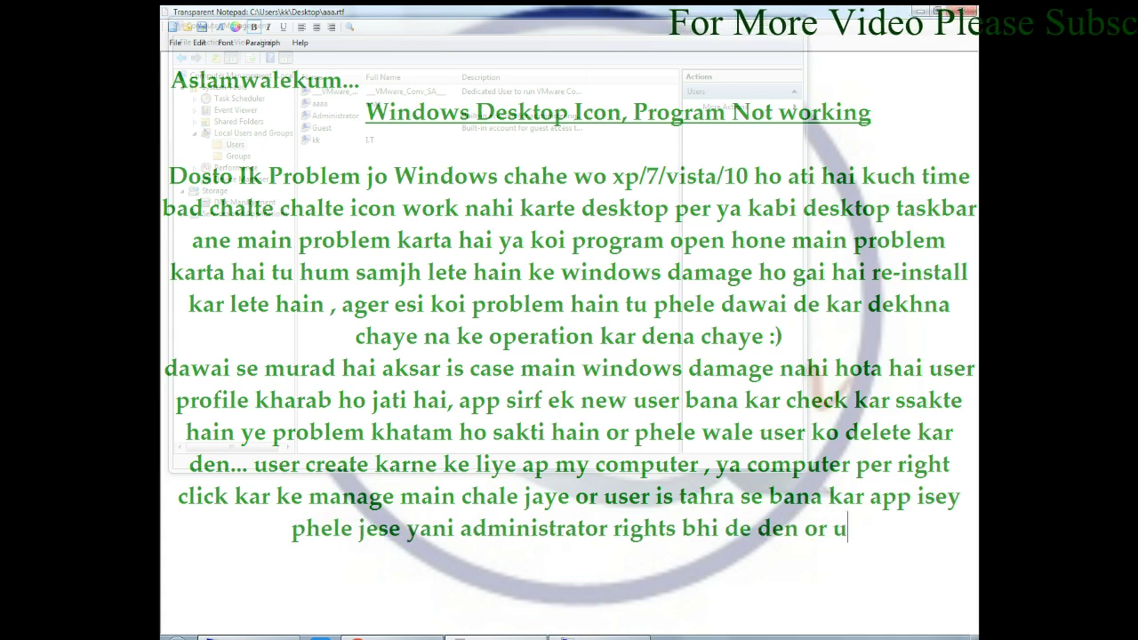
type("se kare.... ")
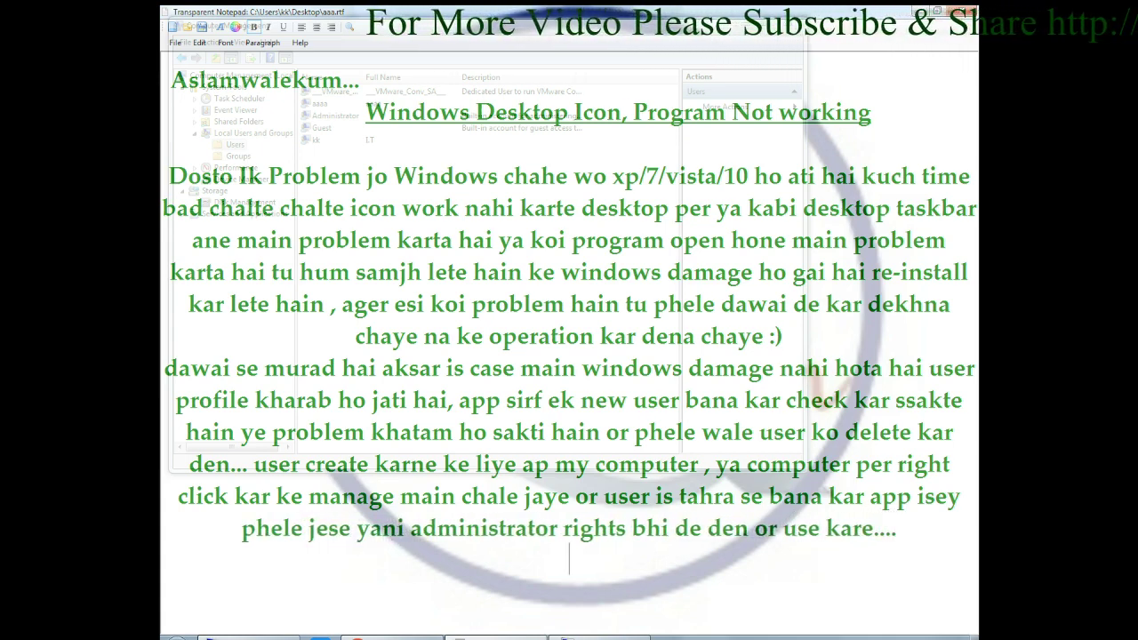
Add the line "80% problem user profile ki hi hoti ahi" at the end of the note.
type("80")
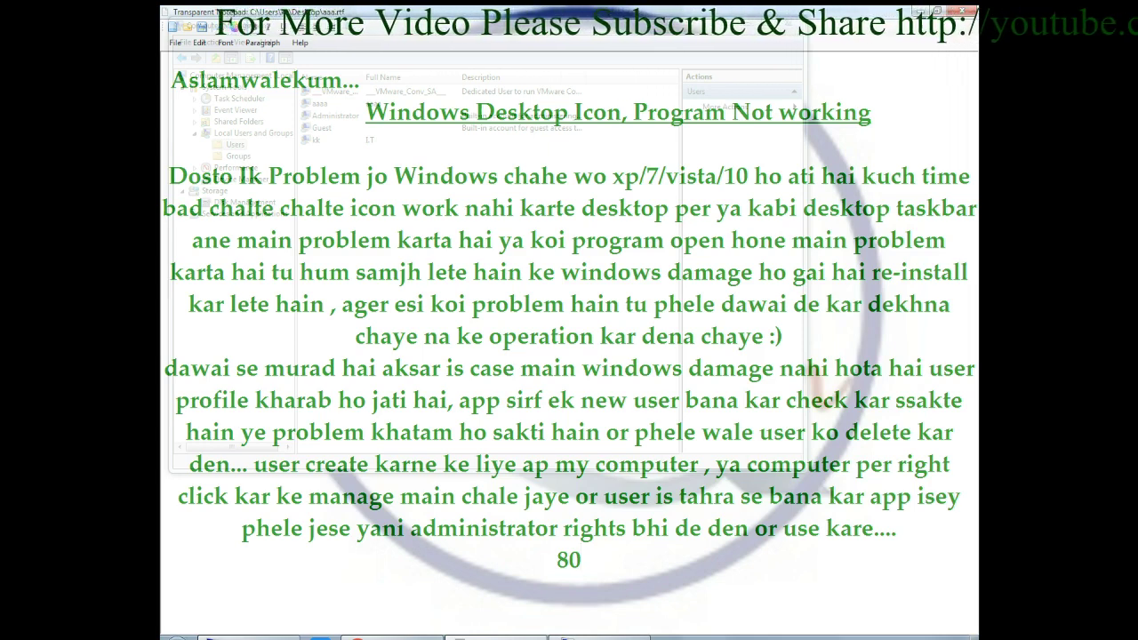
type("% pro")
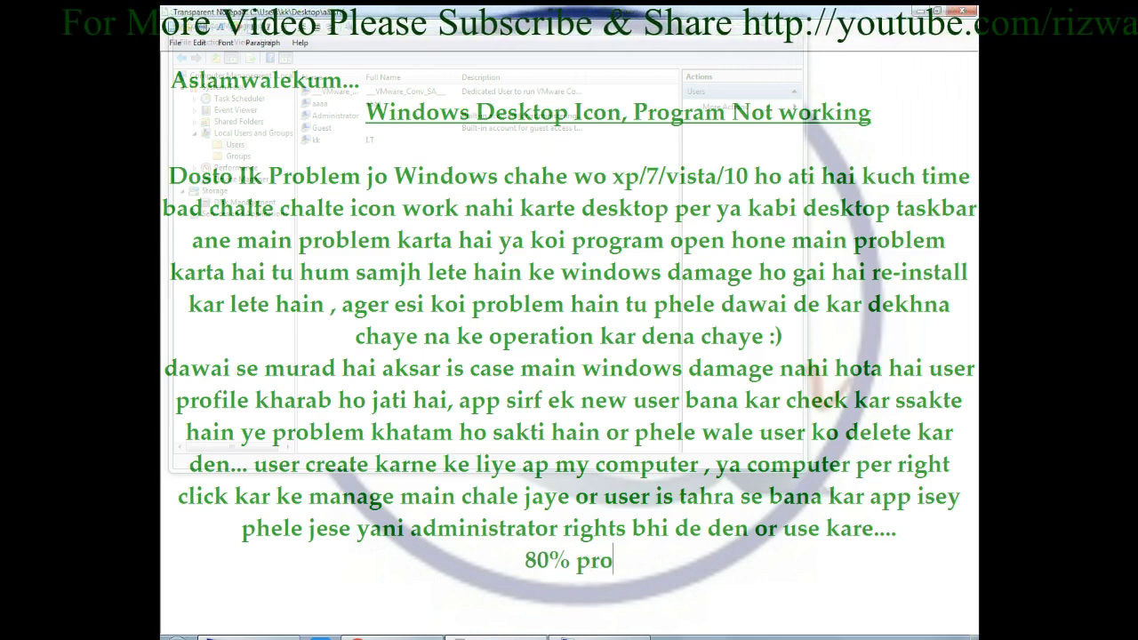
type("blem use")
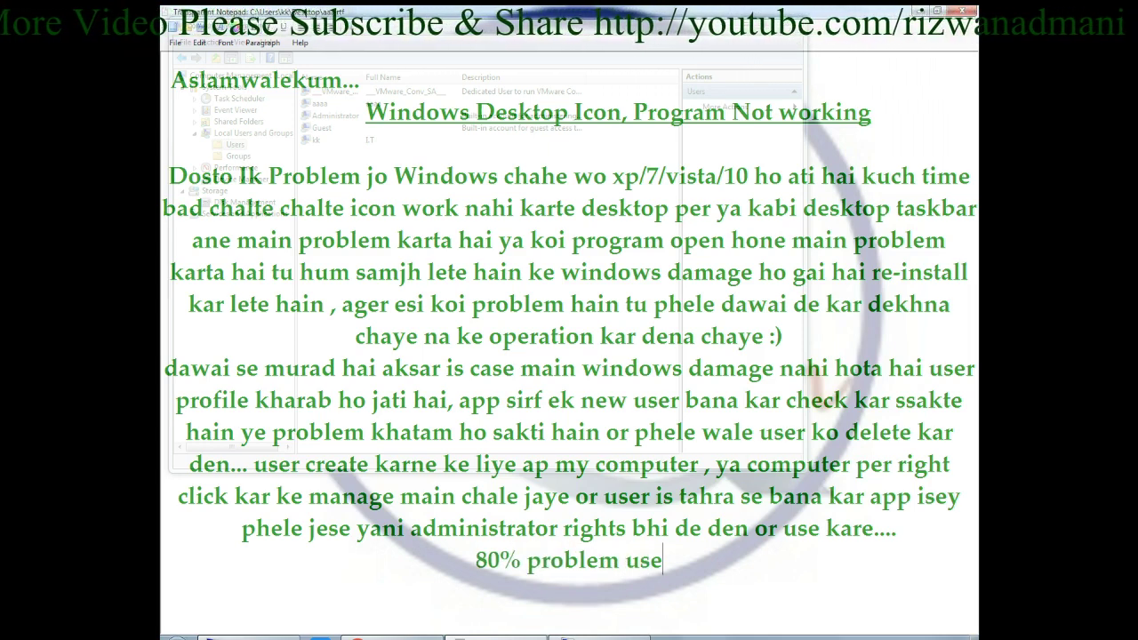
type("r profile ki hi")
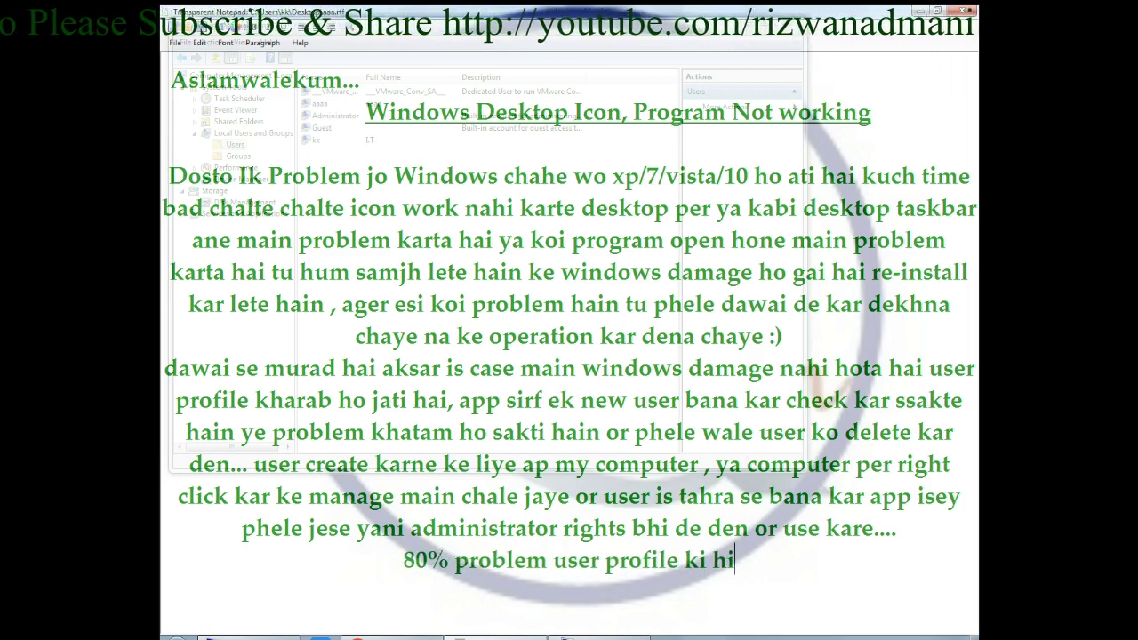
type(" hoti ahi")
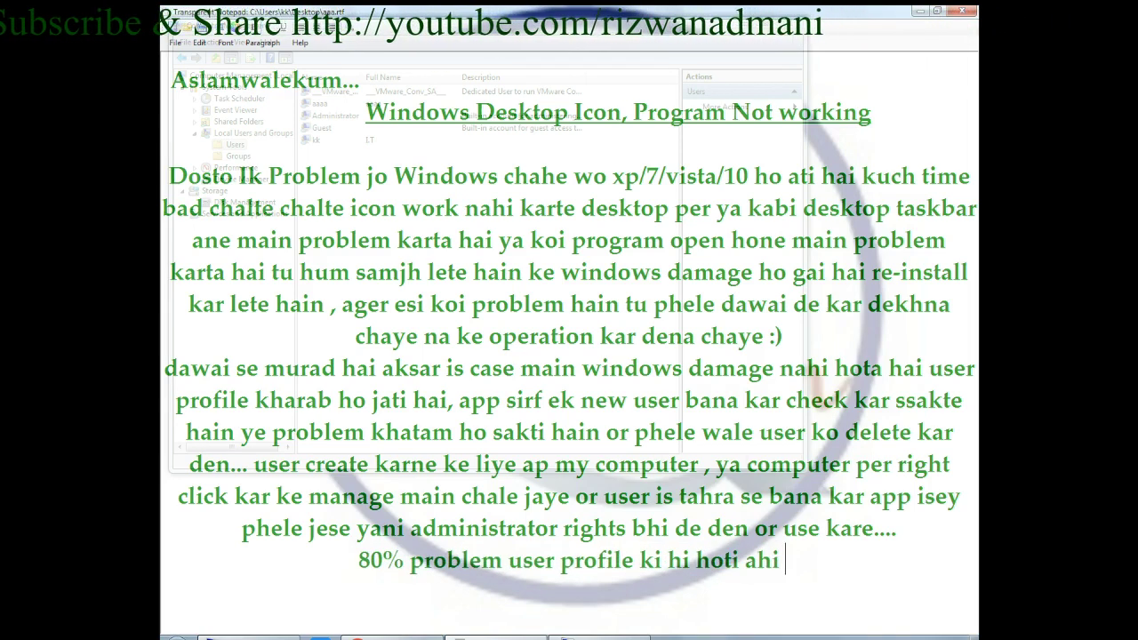
Add a new line reading "thanks for watching video" and start another line below it.
key("Return")
type("thanks for ")
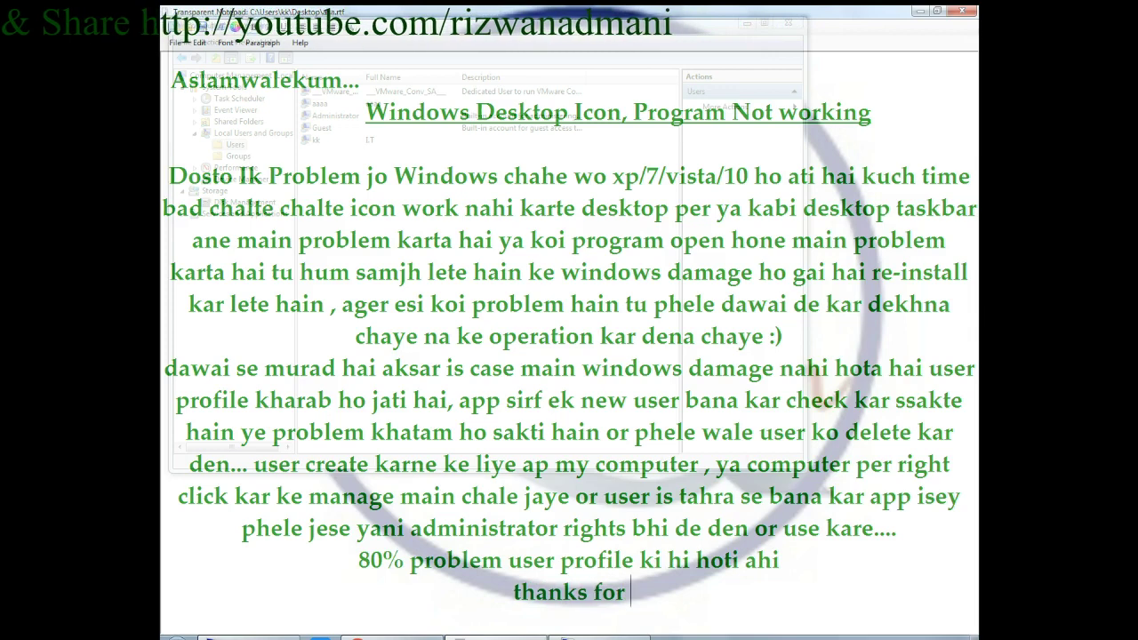
type("watching ")
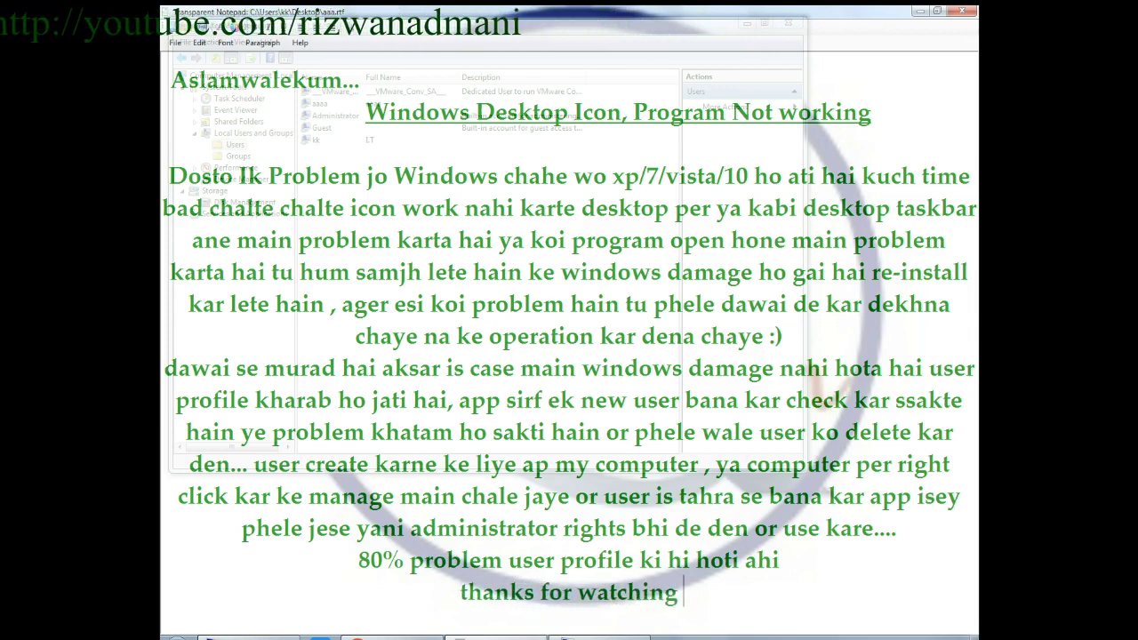
type("video")
key("Return")
type("please ")
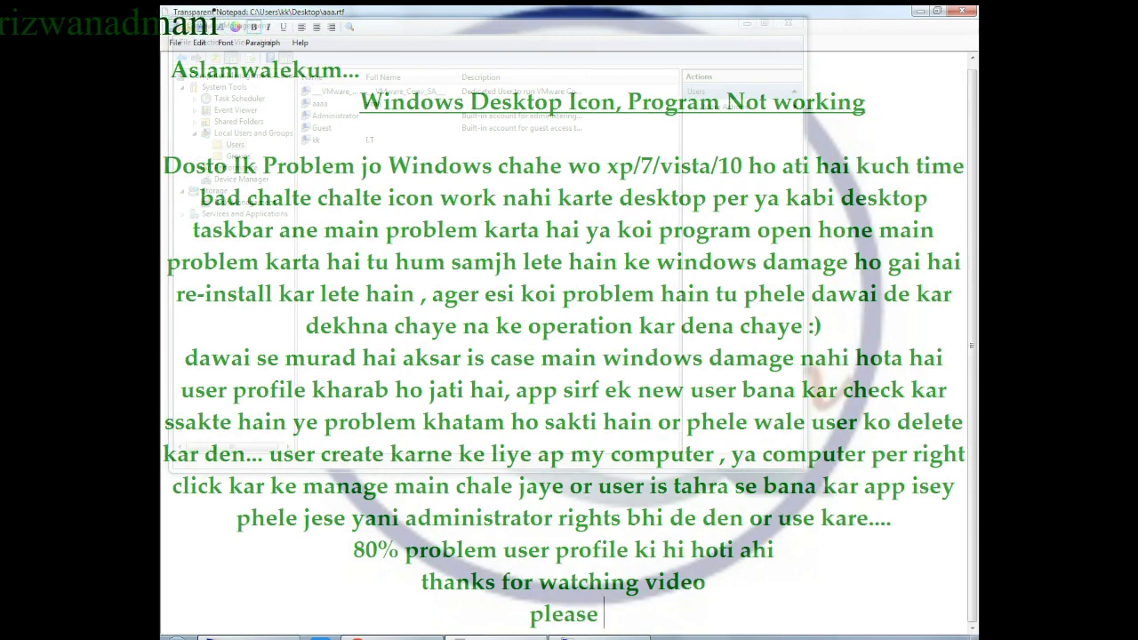
type("subscr")
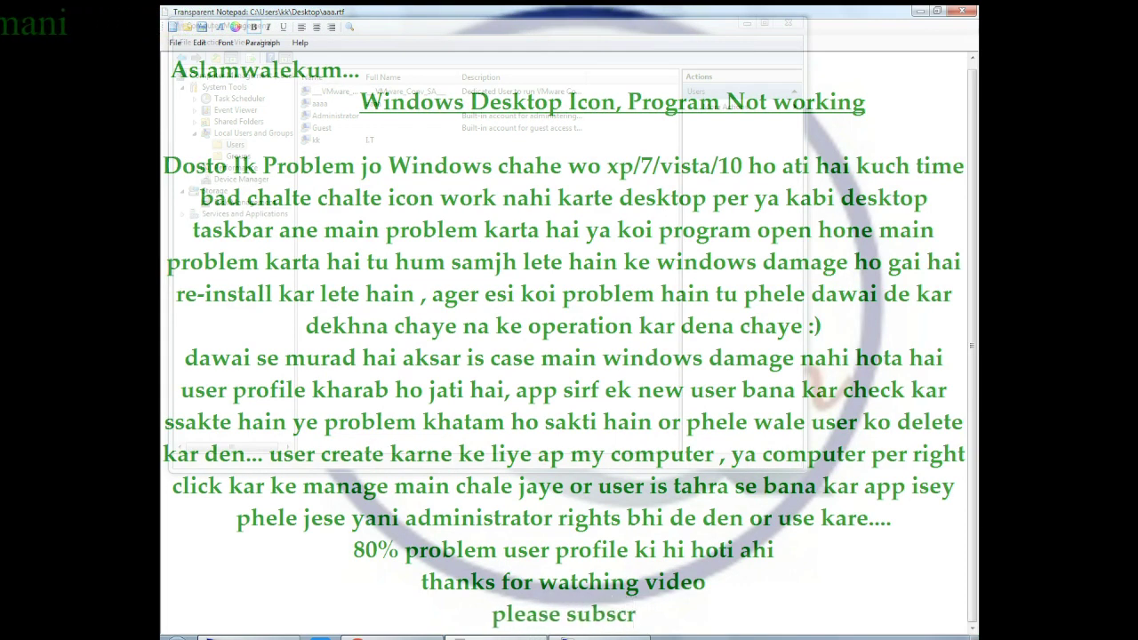
key("BackSpace")
key("BackSpace")
key("BackSpace")
key("BackSpace")
key("BackSpace")
key("BackSpace")
key("BackSpace")
key("BackSpace")
key("BackSpace")
key("BackSpace")
key("BackSpace")
key("BackSpace")
key("BackSpace")
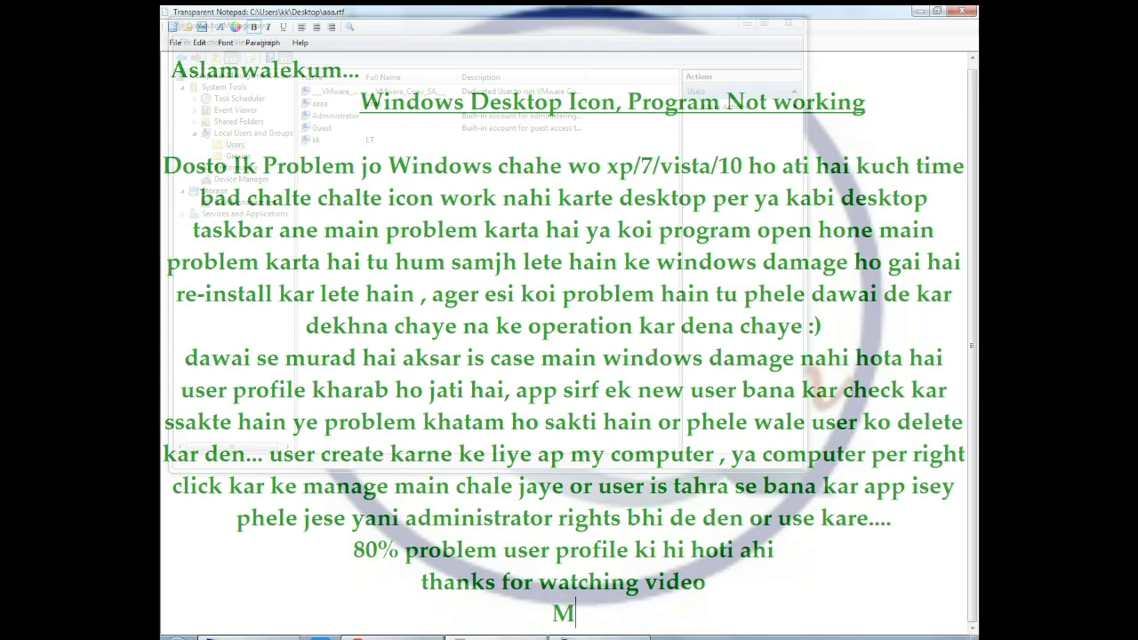
Write "More Videos Notification then subscribe my channel" on the empty last line of the note.
type("More Video")
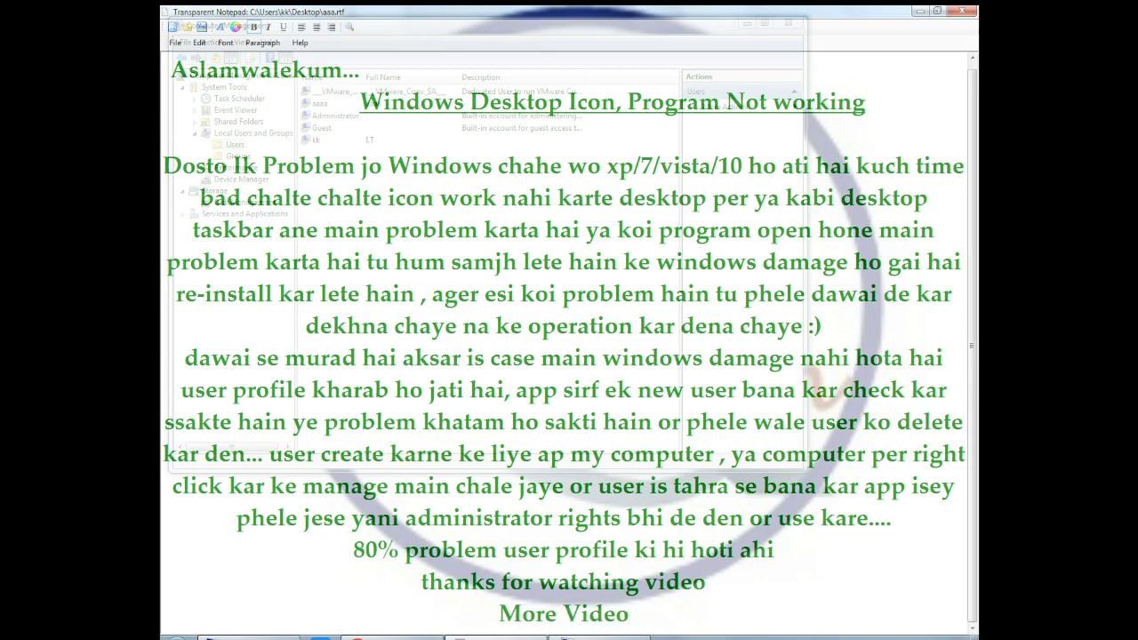
type("s No")
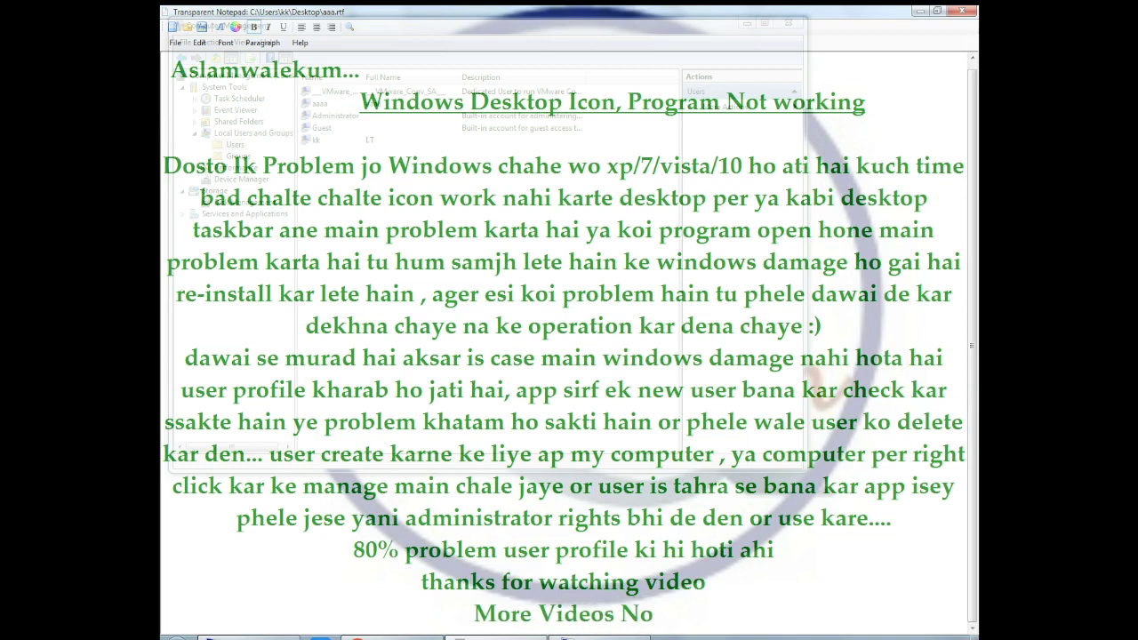
type("tification ")
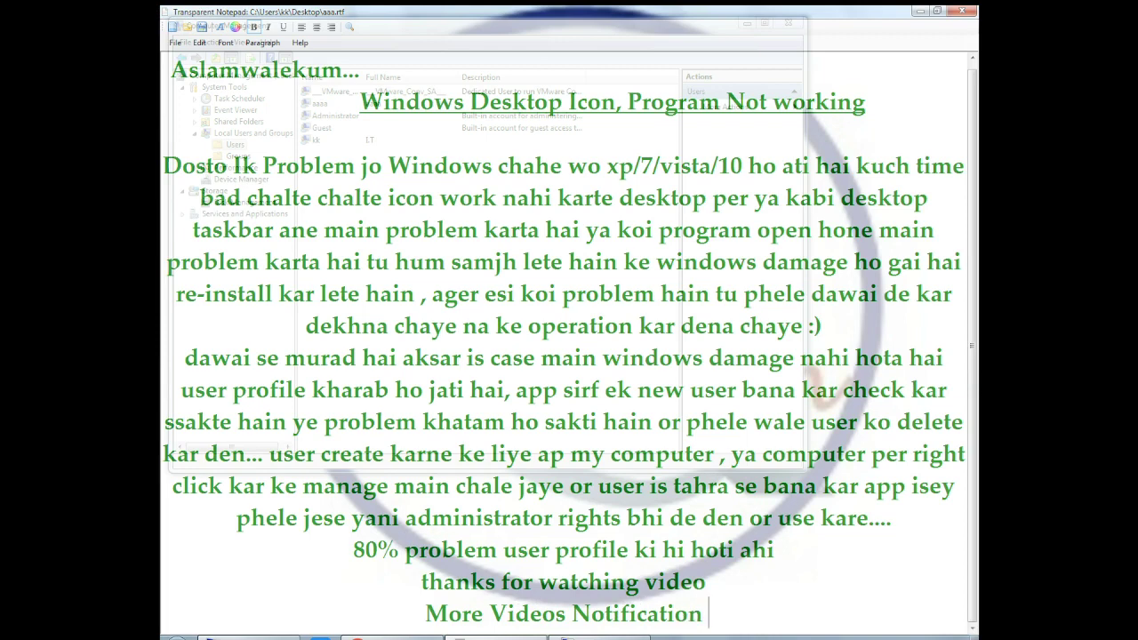
type("then")
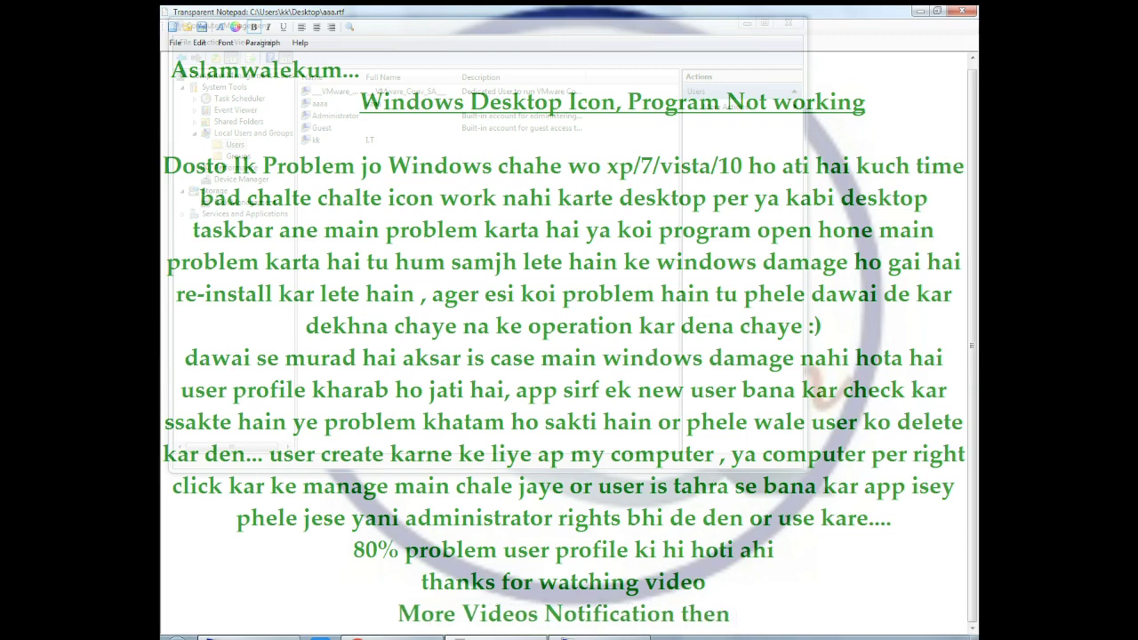
type(" subs")
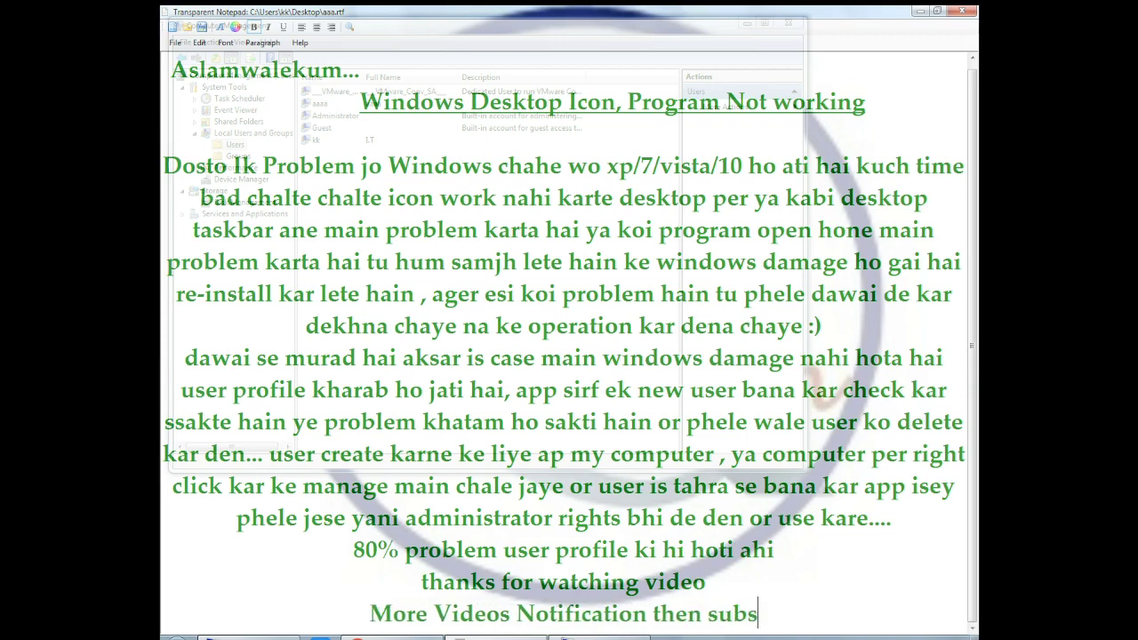
type("cribe my channel")
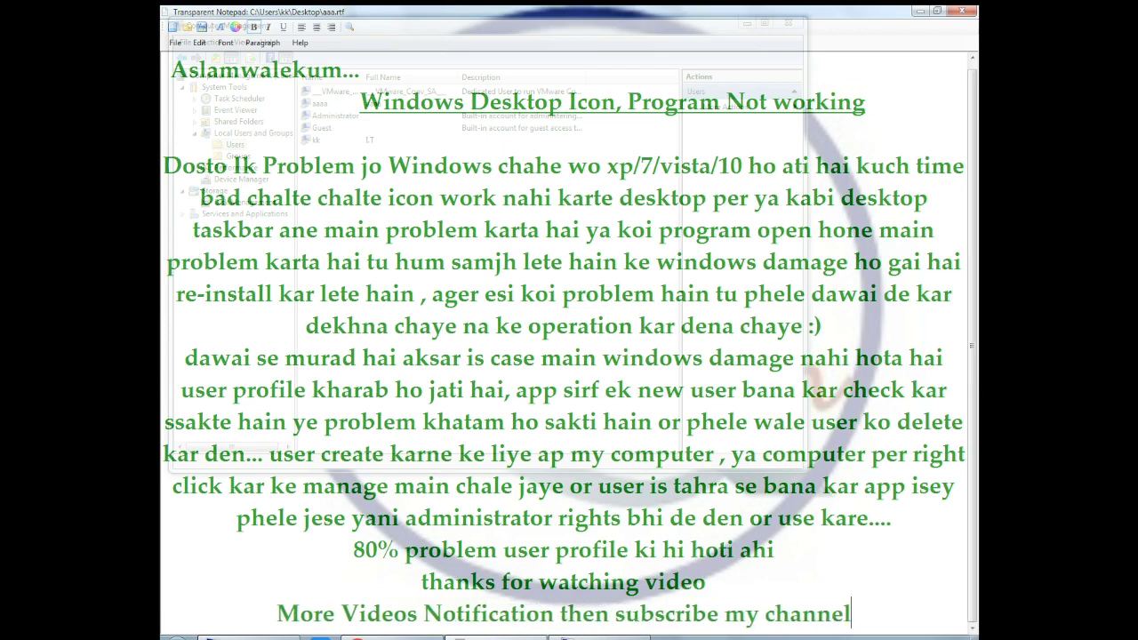
Add the web address of the author's YouTube channel on a new line below the subscribe request.
key("Return")
type("http")
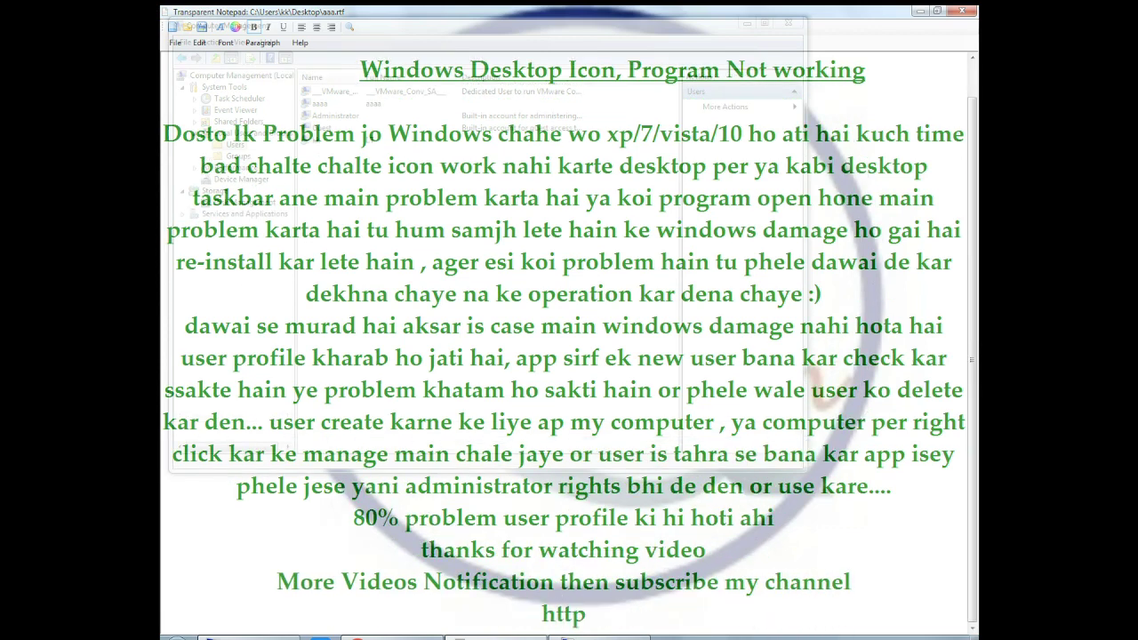
type("://youtu")
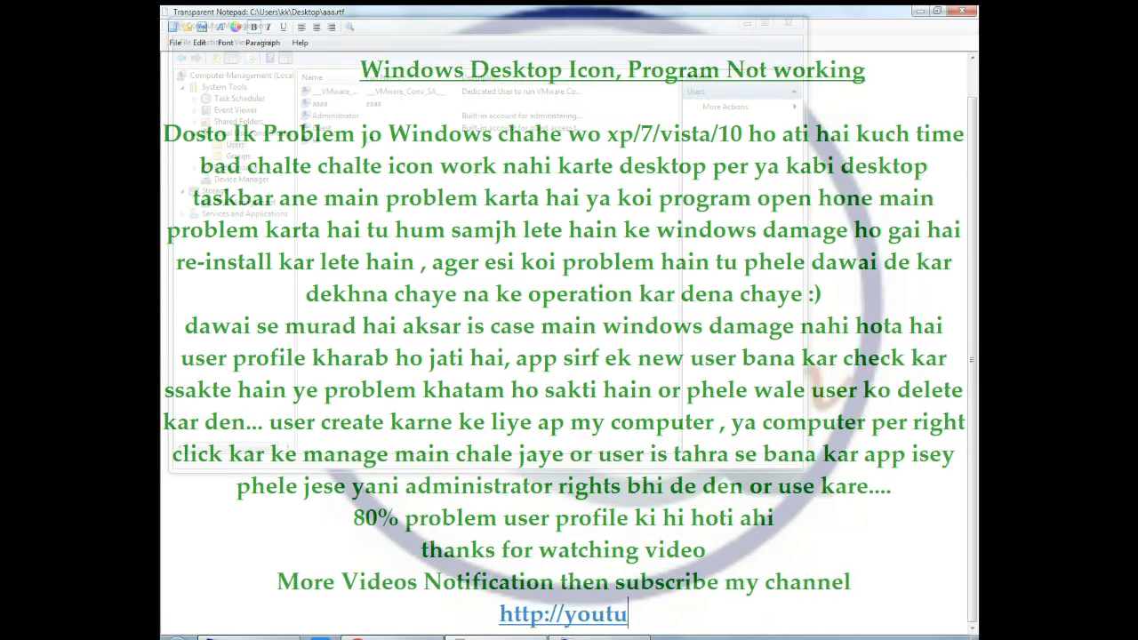
type("be.com/rizwanadmani")
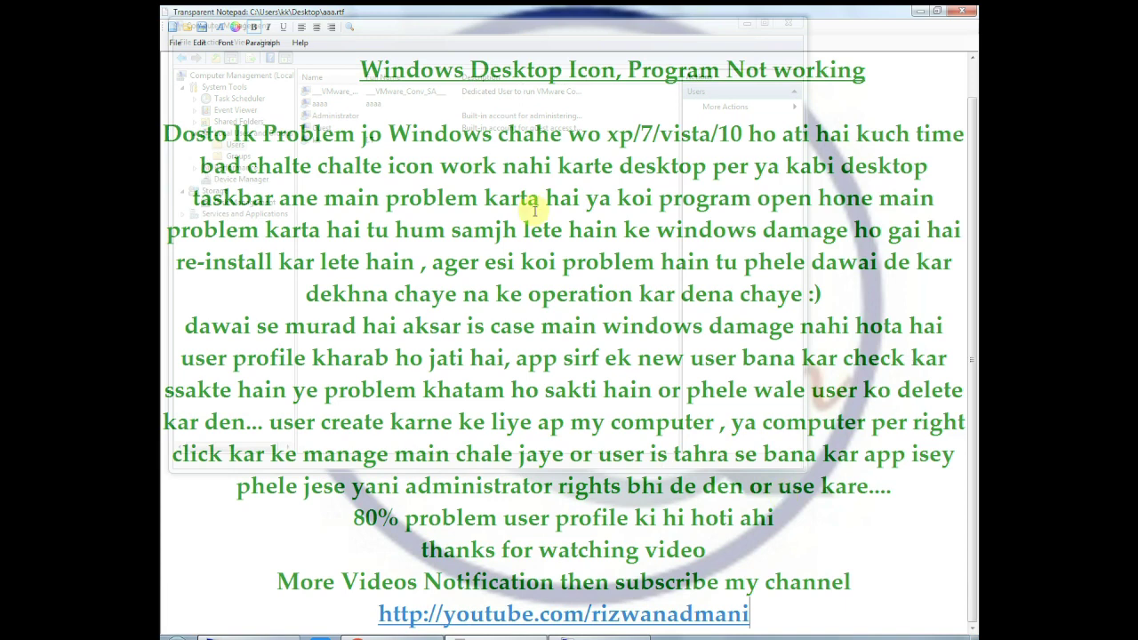